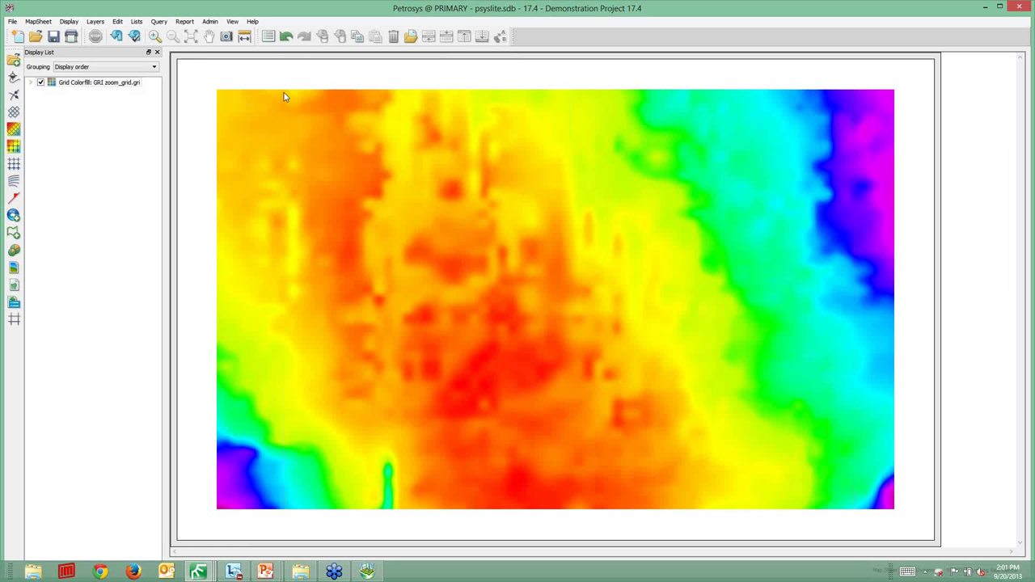
# Add the Excel file f2wc_zone_top_and_base.xlsx from the Production Data Files folder to the map as a GIS layer
pyautogui.click(302, 573)
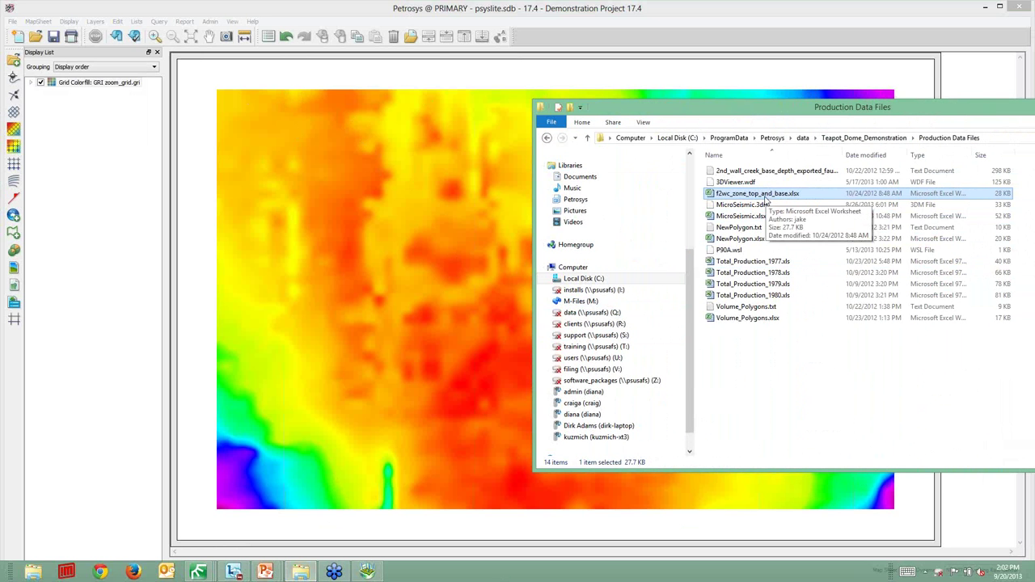
pyautogui.moveTo(763, 200); pyautogui.dragTo(384, 206)
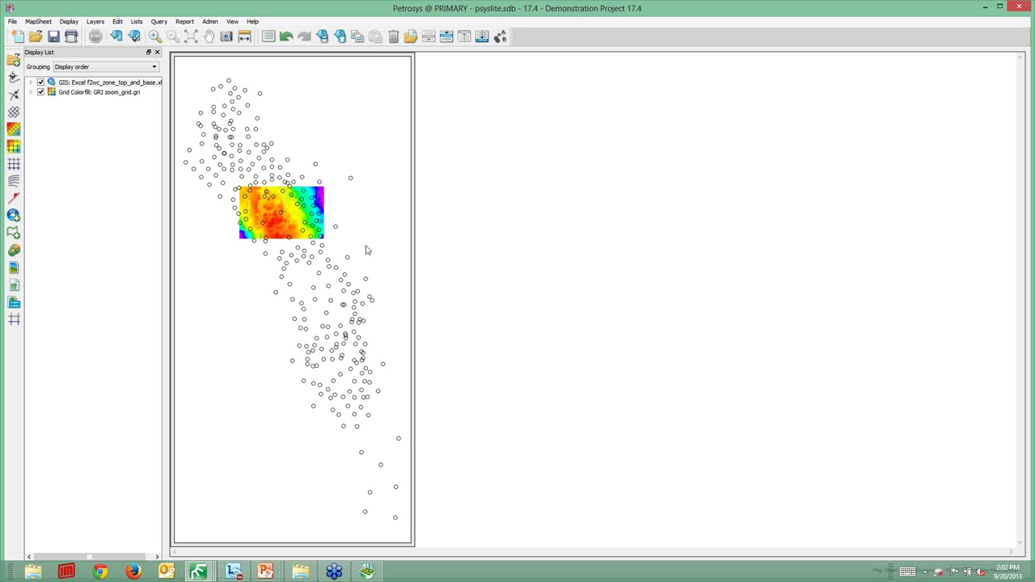
# Start a color fill display of a 3D seismic surface and connect it to the Tea Pot Dome project in IHS Kingdom
pyautogui.click(65, 24)
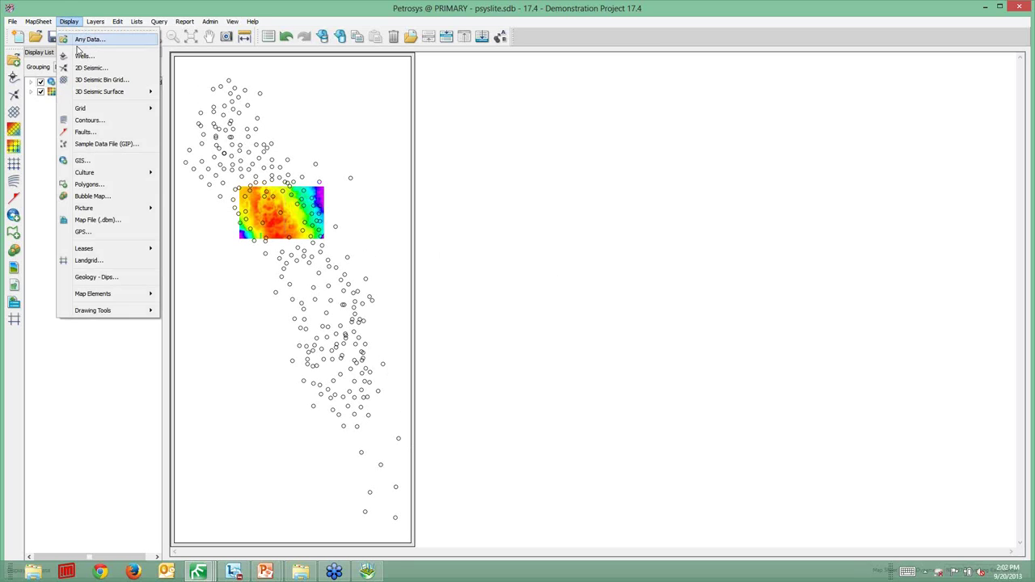
pyautogui.moveTo(146, 92)
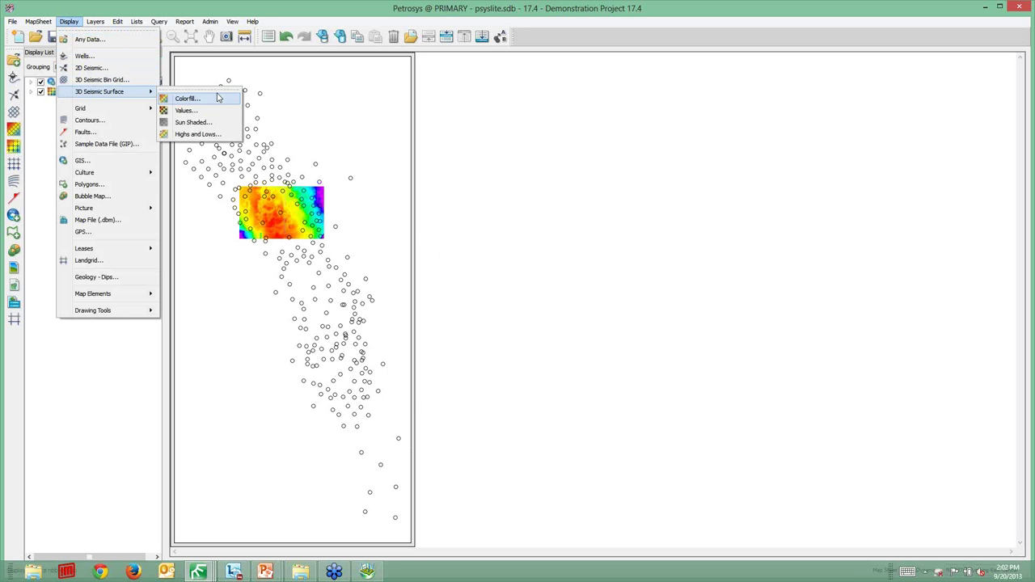
pyautogui.click(217, 101)
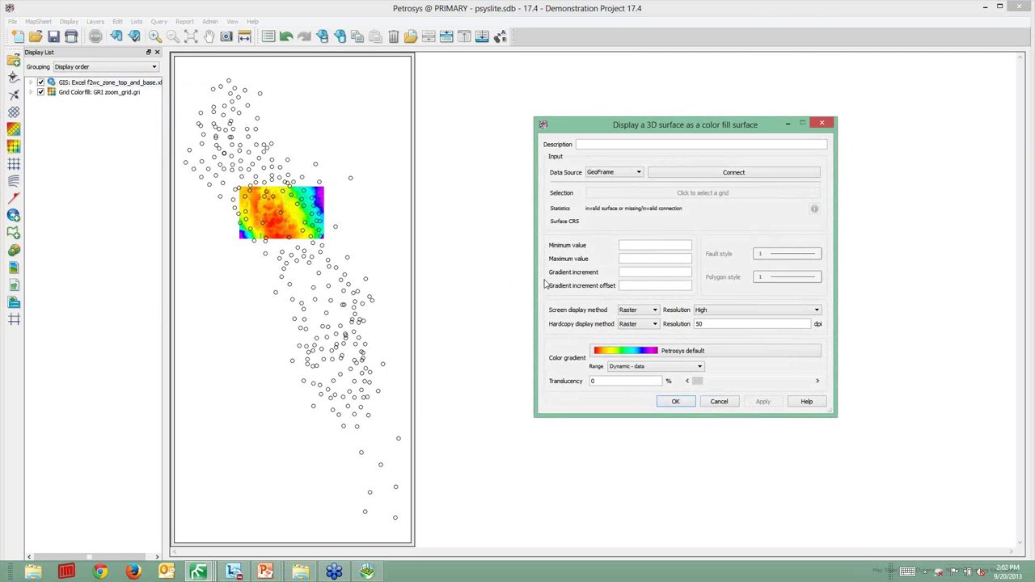
pyautogui.click(632, 173)
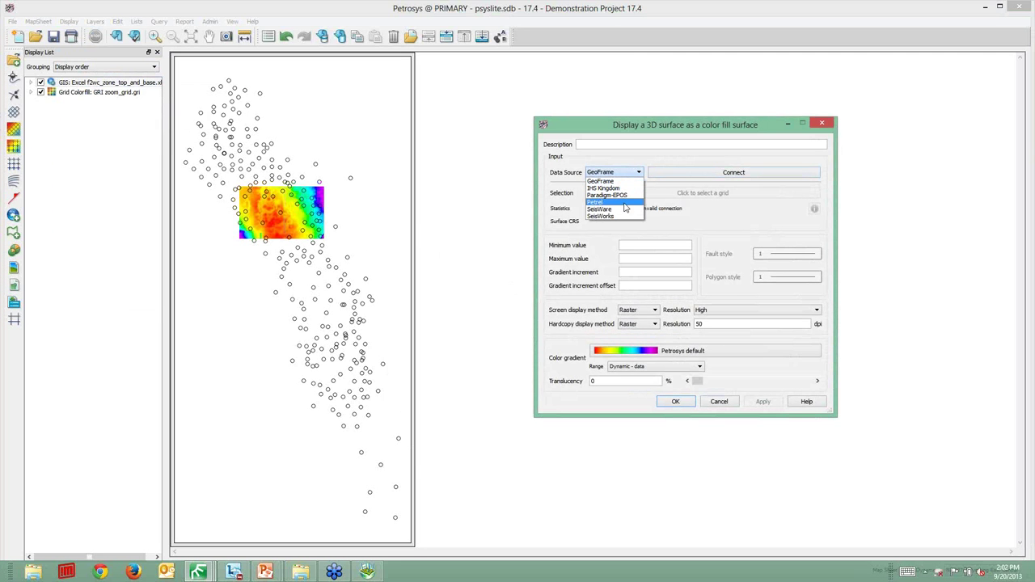
pyautogui.click(613, 188)
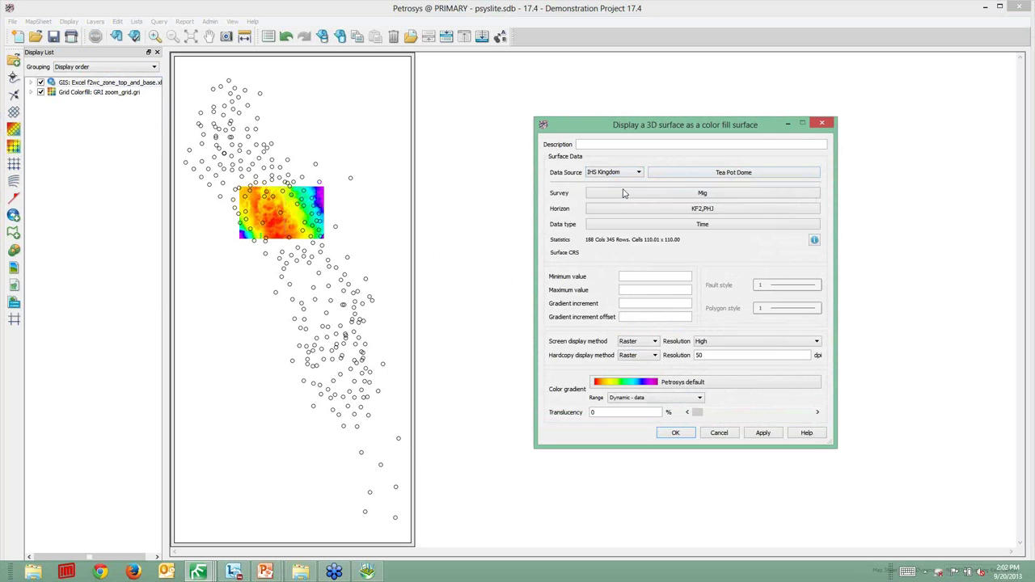
pyautogui.click(687, 173)
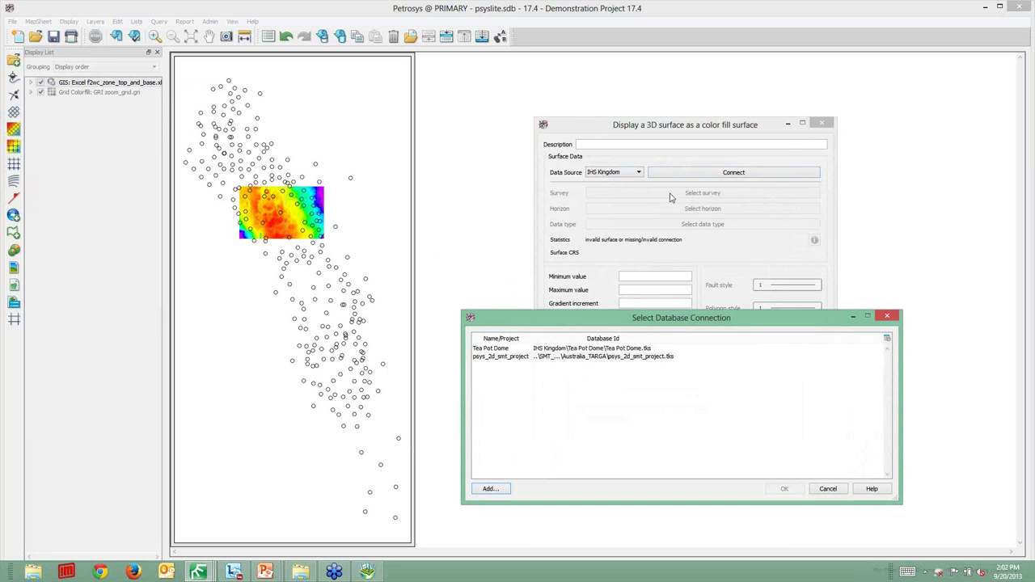
pyautogui.doubleClick(562, 349)
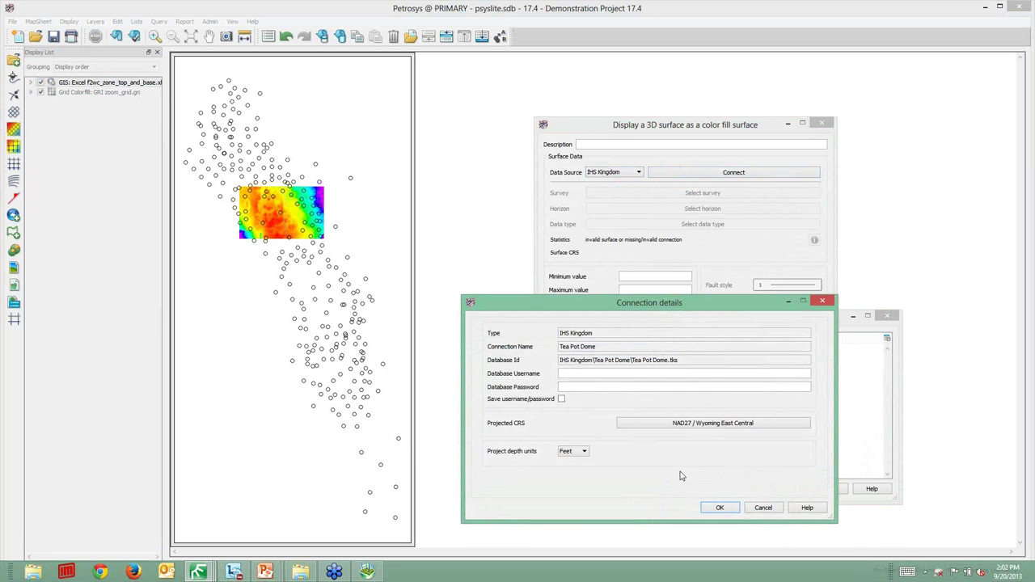
pyautogui.click(718, 507)
pyautogui.click(784, 488)
# Choose the Mig survey and the KF2 horizon for the color fill surface and display it on the map
pyautogui.click(702, 193)
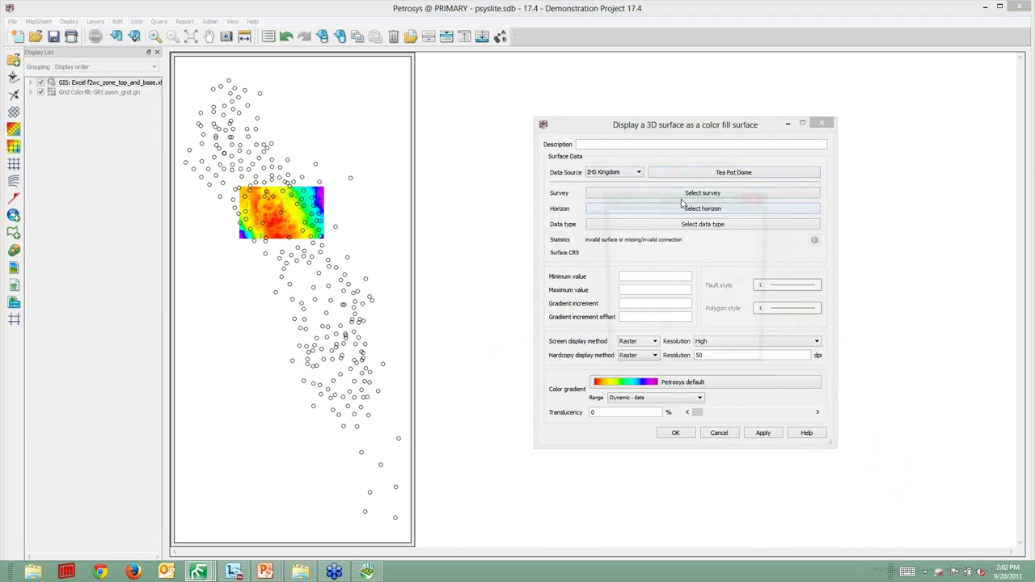
pyautogui.click(629, 237)
pyautogui.doubleClick(629, 241)
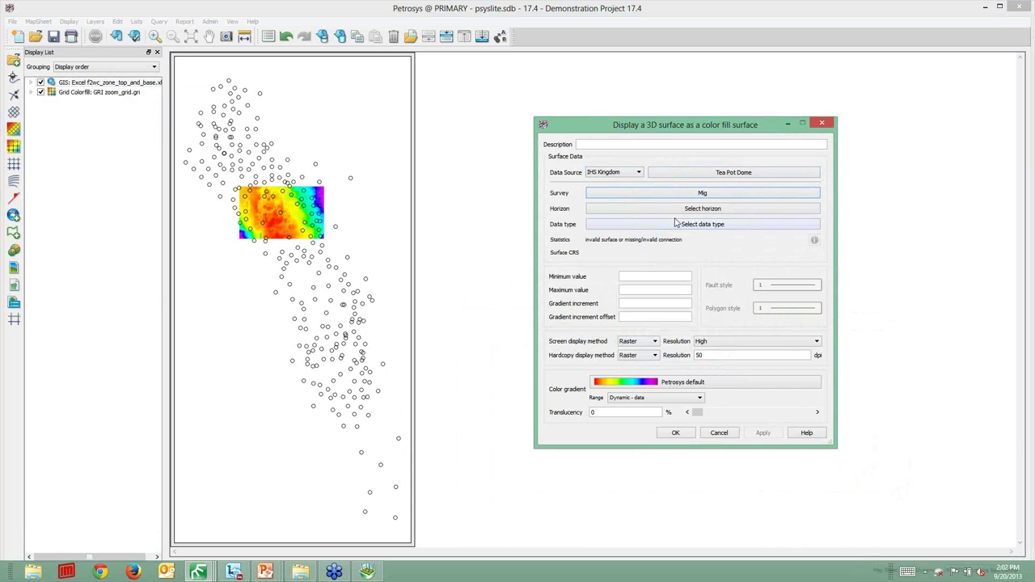
pyautogui.click(695, 209)
pyautogui.click(734, 309)
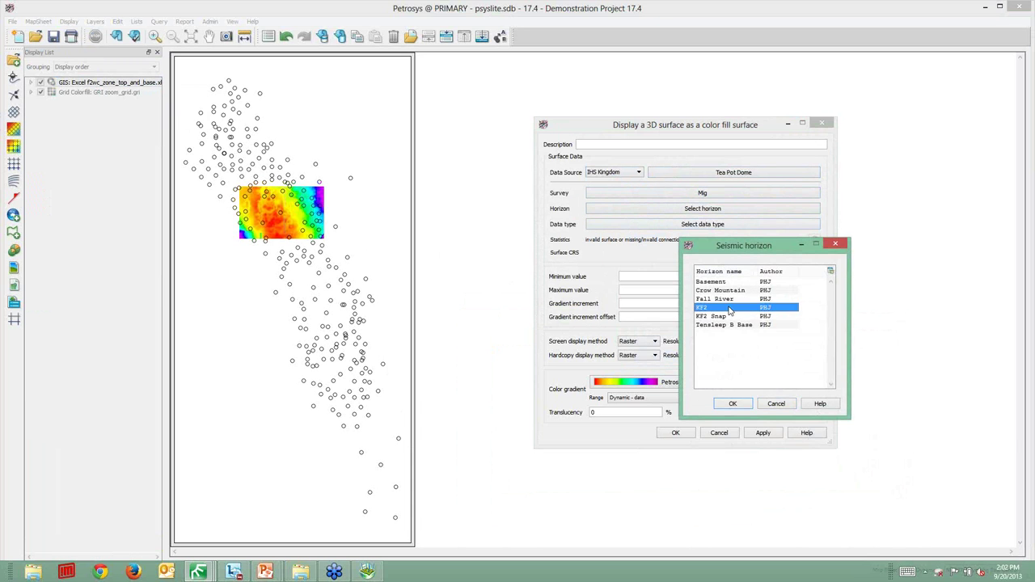
pyautogui.click(734, 402)
pyautogui.click(676, 433)
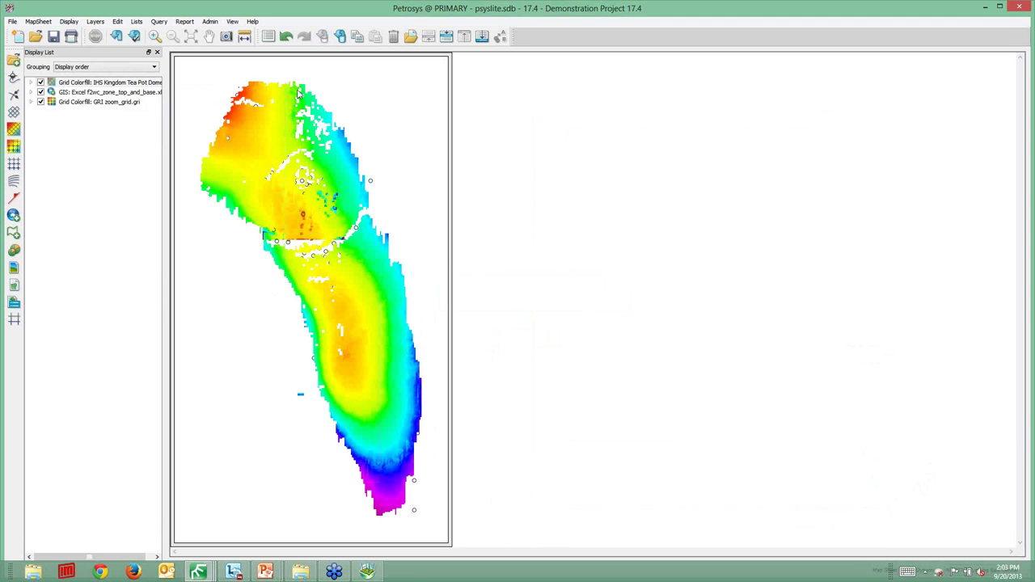
# Move the IHS Kingdom color fill layer to the bottom of the display order and hide the Excel well points
pyautogui.moveTo(89, 83); pyautogui.dragTo(86, 125)
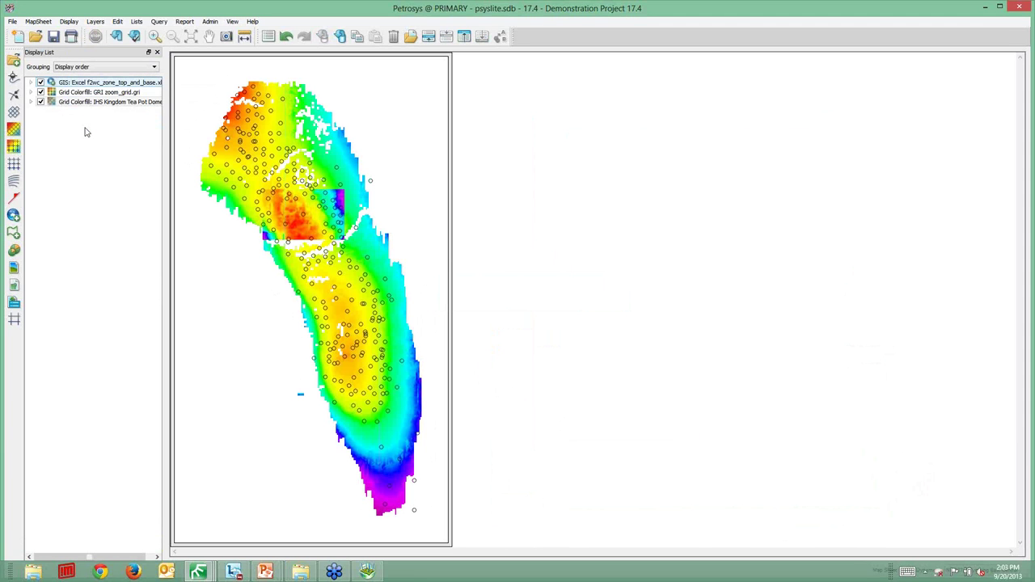
pyautogui.click(40, 83)
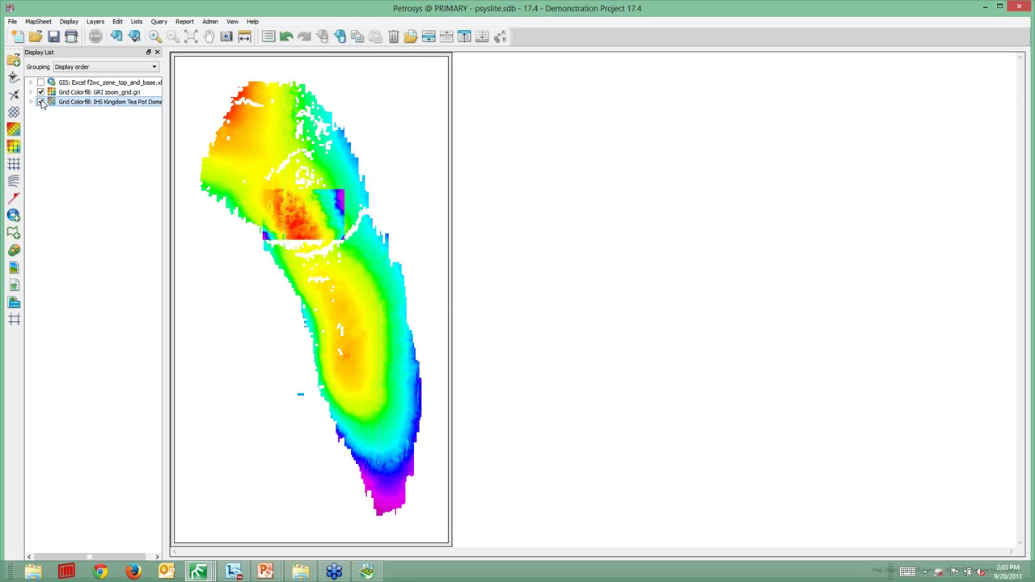
# Hide the IHS Kingdom color fill and show it again to see how the dynamic map sheet adapts its extents
pyautogui.click(41, 101)
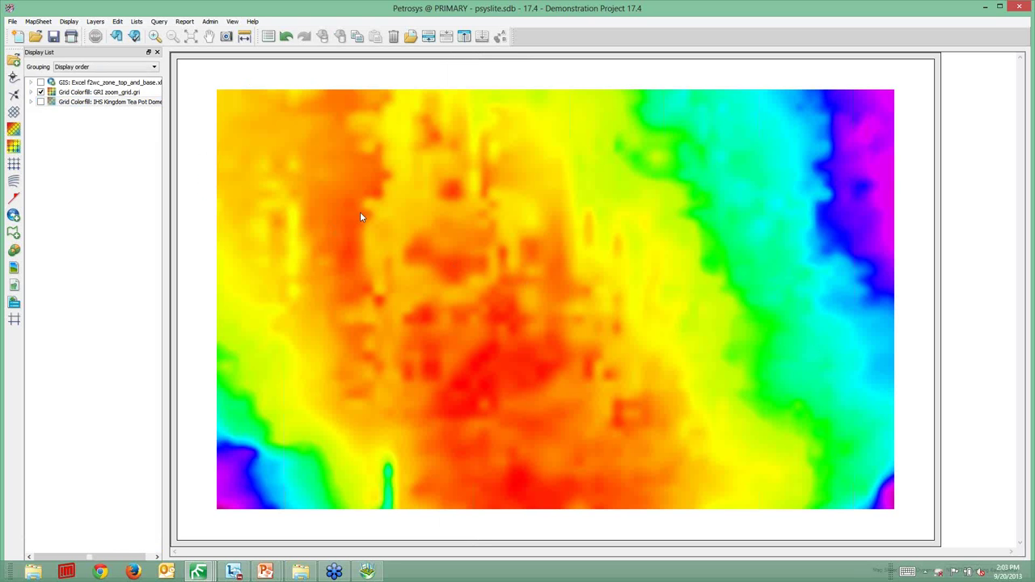
pyautogui.click(121, 102)
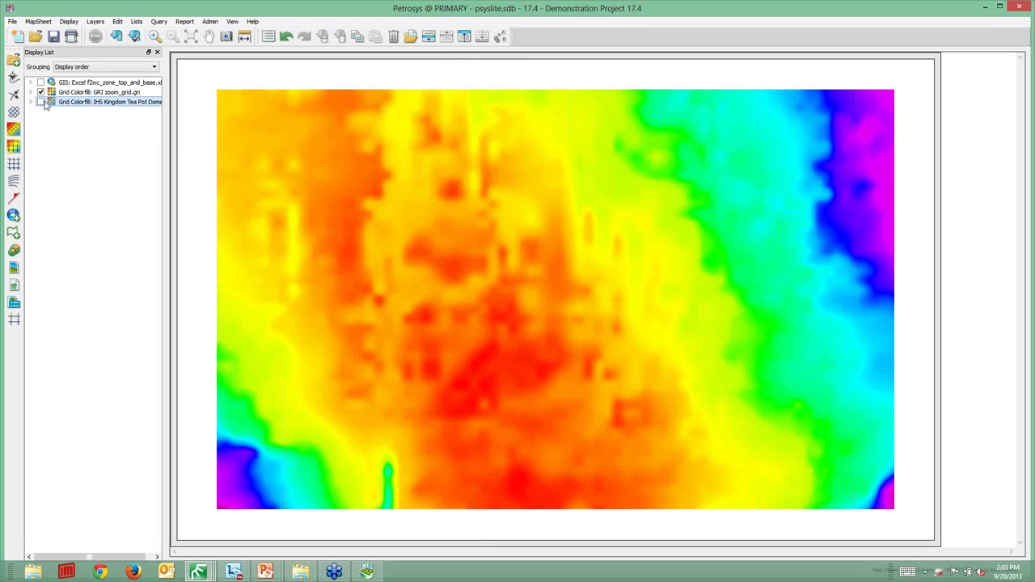
pyautogui.click(41, 102)
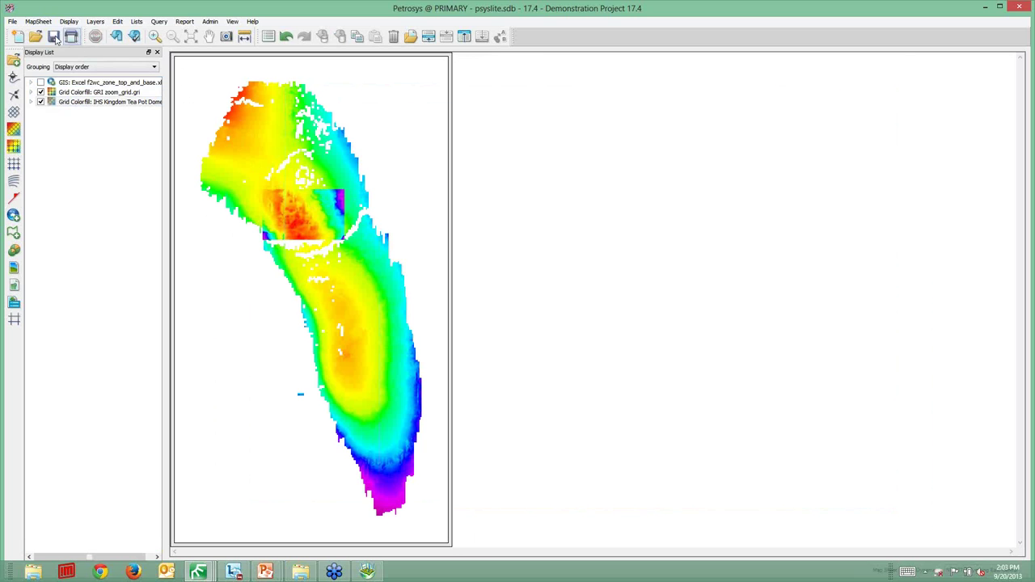
# Save the dynamic map sheet as fixed sheet DYNAMIC2 with a Projected border, using the style of TEAPOTDOME CLEAN
pyautogui.click(37, 26)
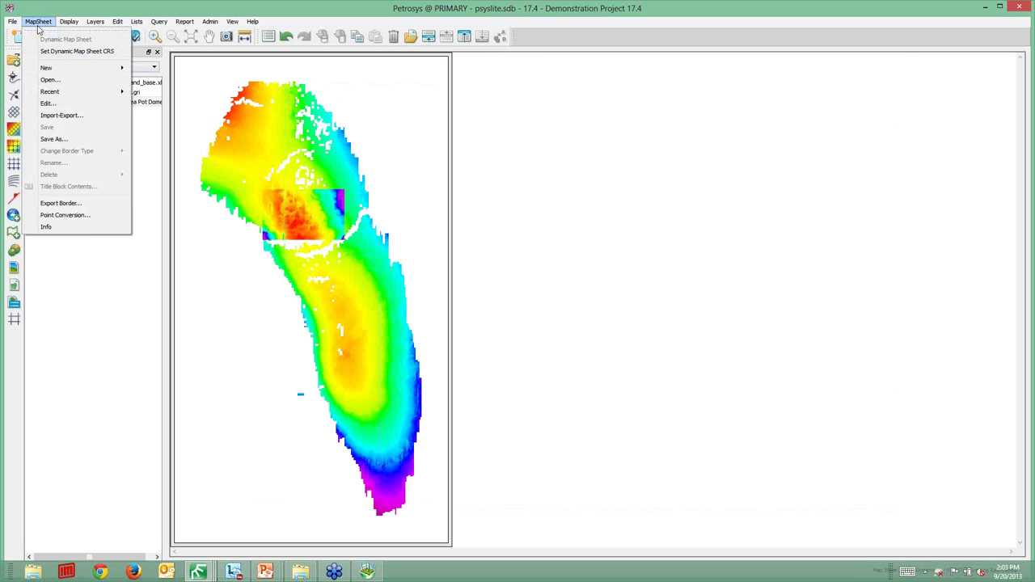
pyautogui.click(44, 136)
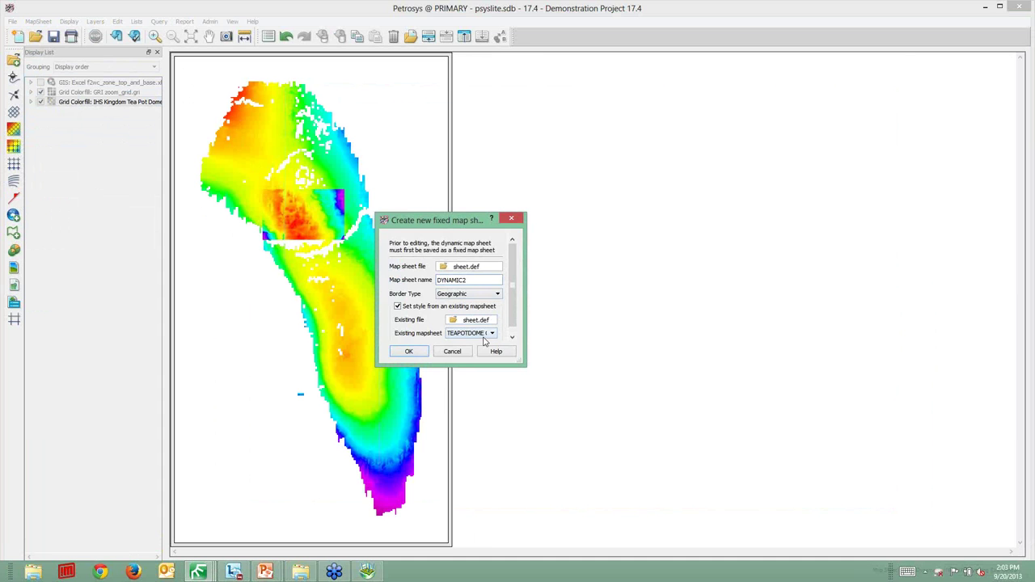
pyautogui.click(490, 334)
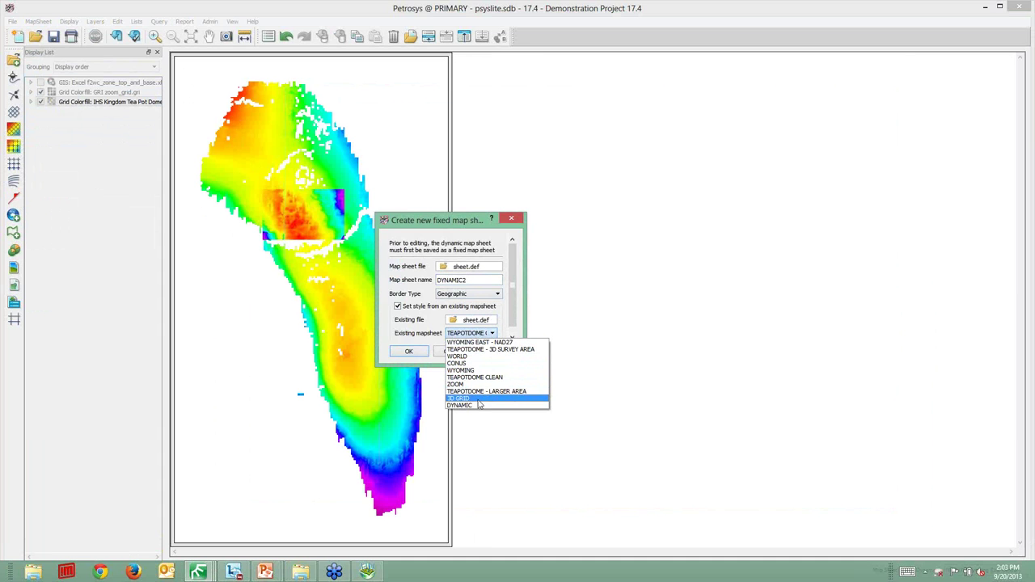
pyautogui.click(485, 379)
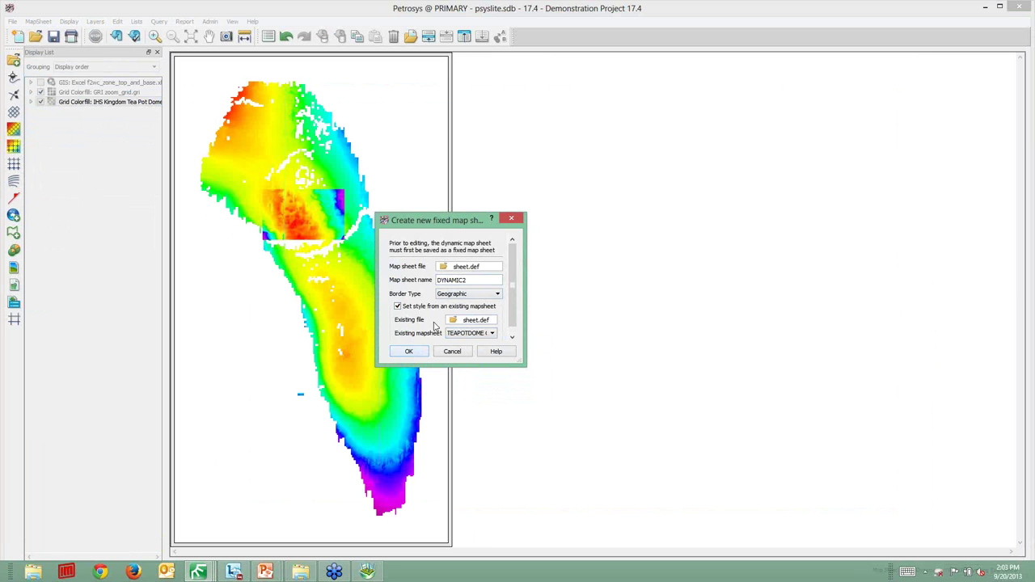
pyautogui.click(455, 298)
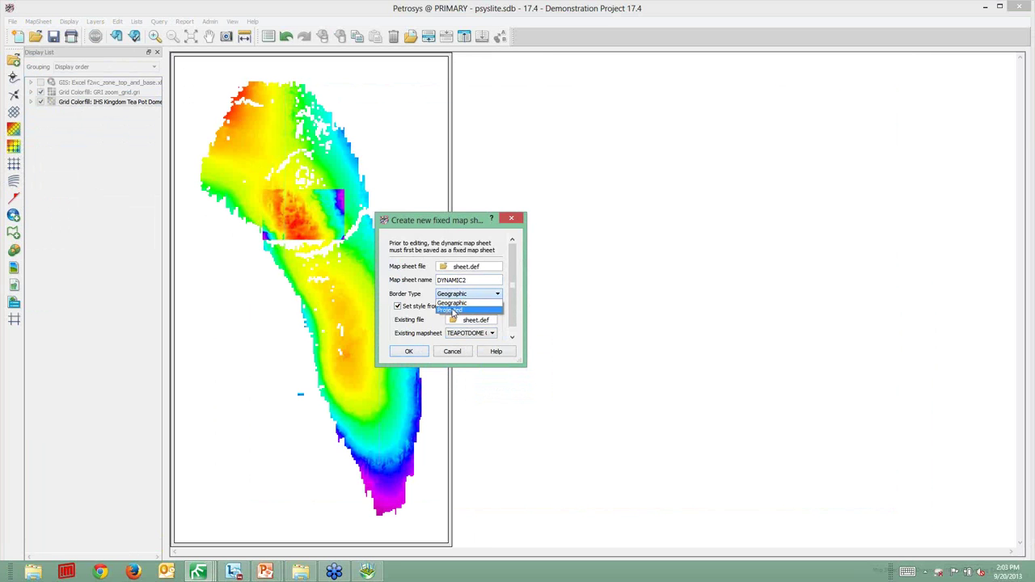
pyautogui.click(455, 311)
pyautogui.click(417, 354)
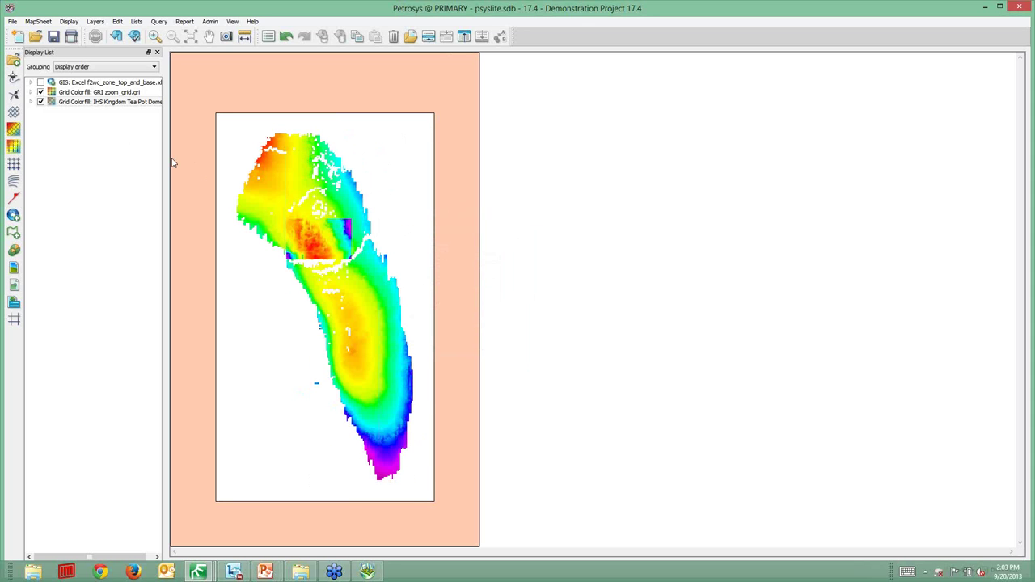
# Hide and redisplay the IHS Kingdom color fill to check how the extents of the fixed map sheet behave
pyautogui.click(42, 103)
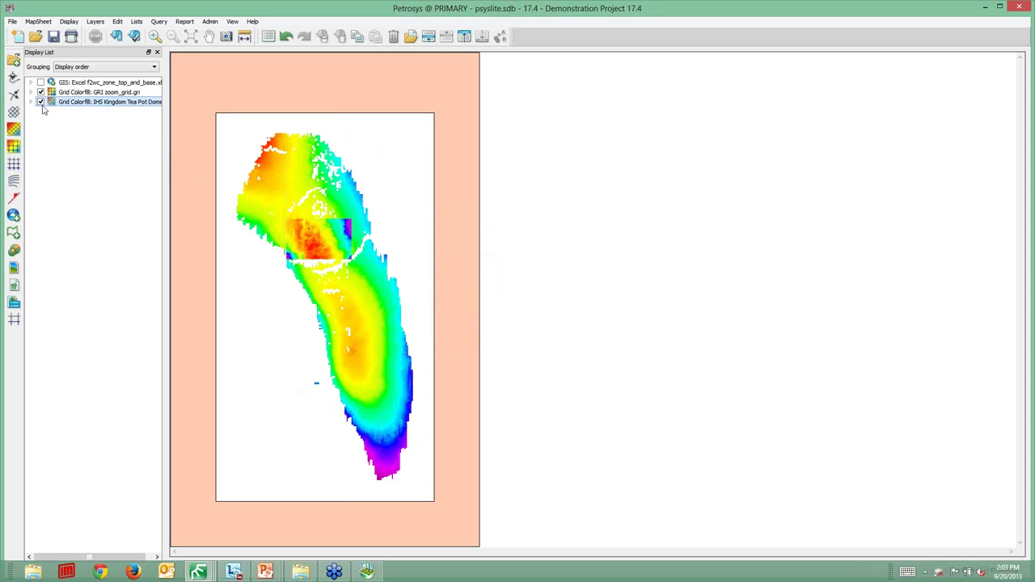
pyautogui.click(41, 103)
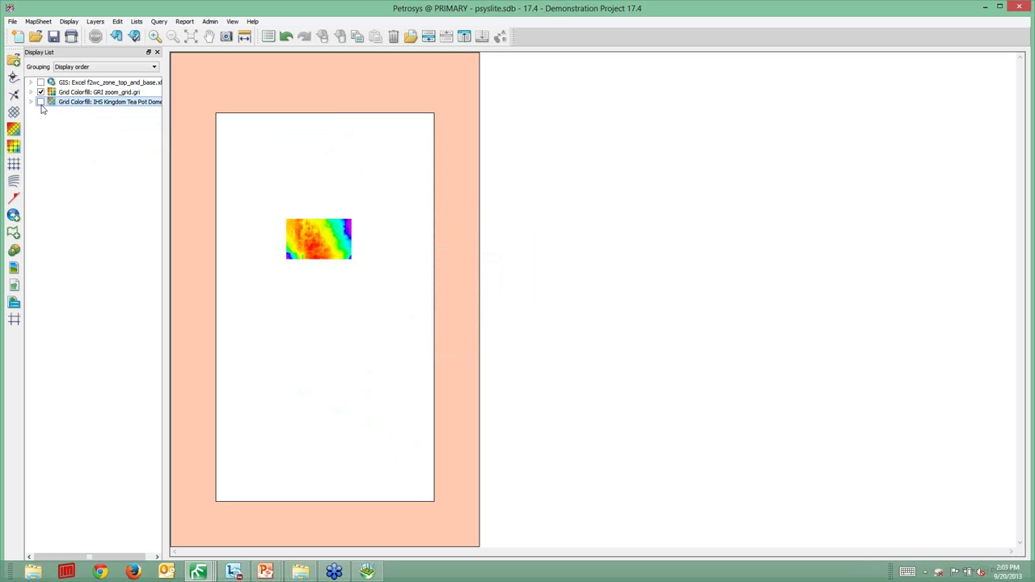
pyautogui.click(41, 102)
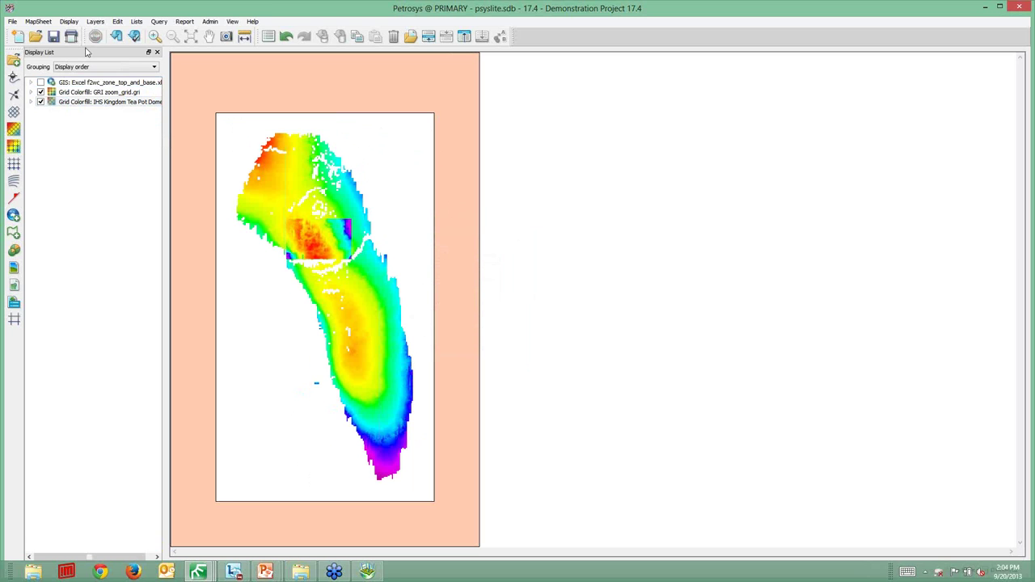
# Edit the DYNAMIC2 map sheet and set its scale to 1:20000
pyautogui.click(38, 21)
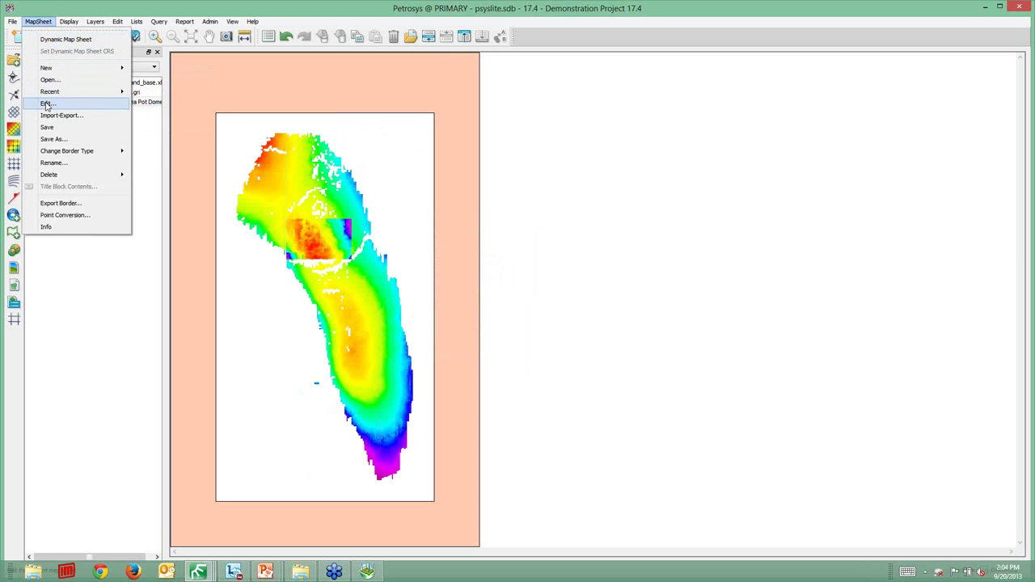
pyautogui.click(46, 103)
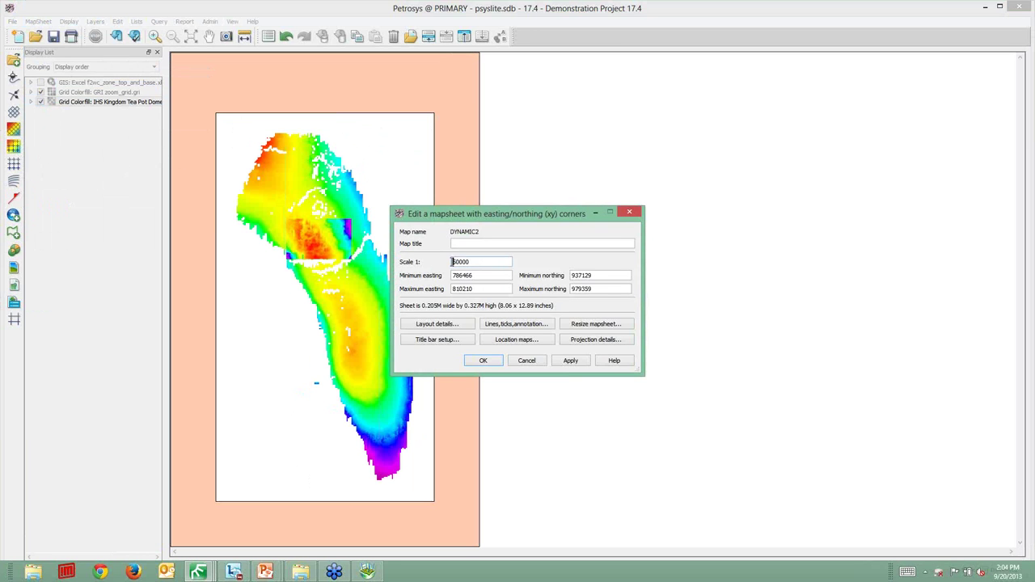
pyautogui.press('Delete')
pyautogui.write('2')
pyautogui.click(447, 261)
pyautogui.click(482, 359)
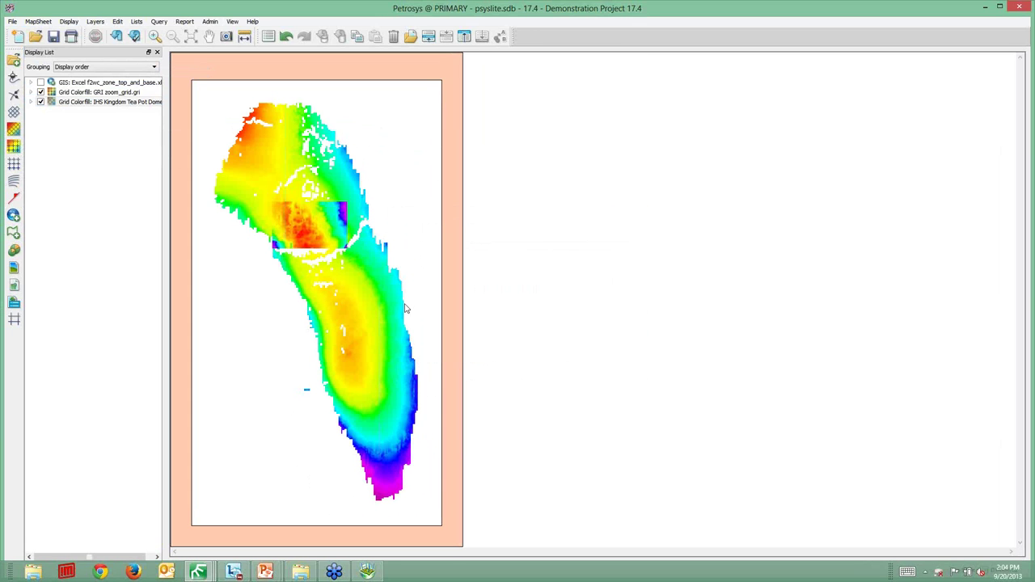
# Start a bubble map from Excel data and load Total_Production_1977.xls from the Production Data Files folder
pyautogui.click(13, 250)
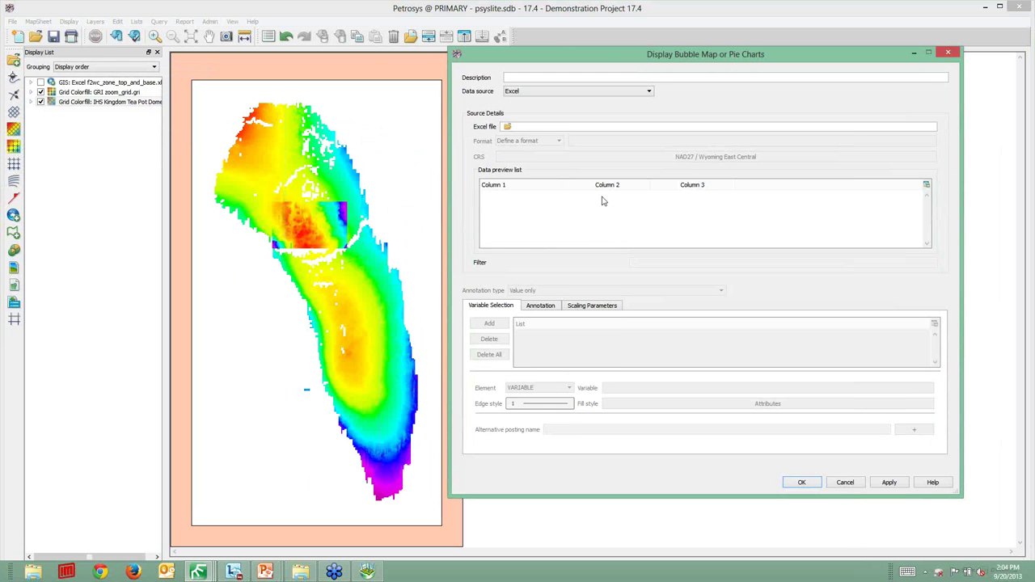
pyautogui.moveTo(623, 59); pyautogui.dragTo(619, 79)
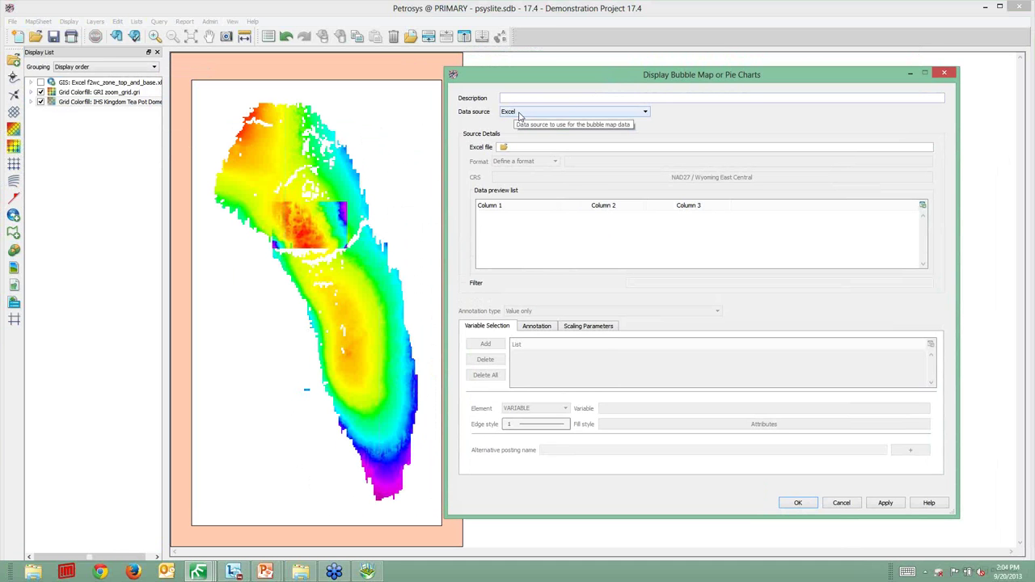
pyautogui.click(503, 147)
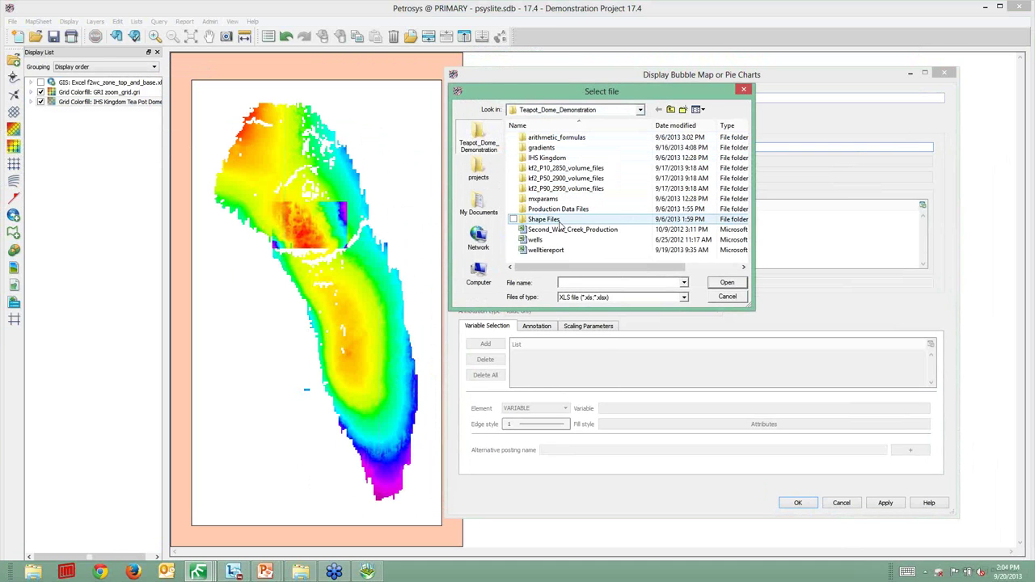
pyautogui.doubleClick(558, 208)
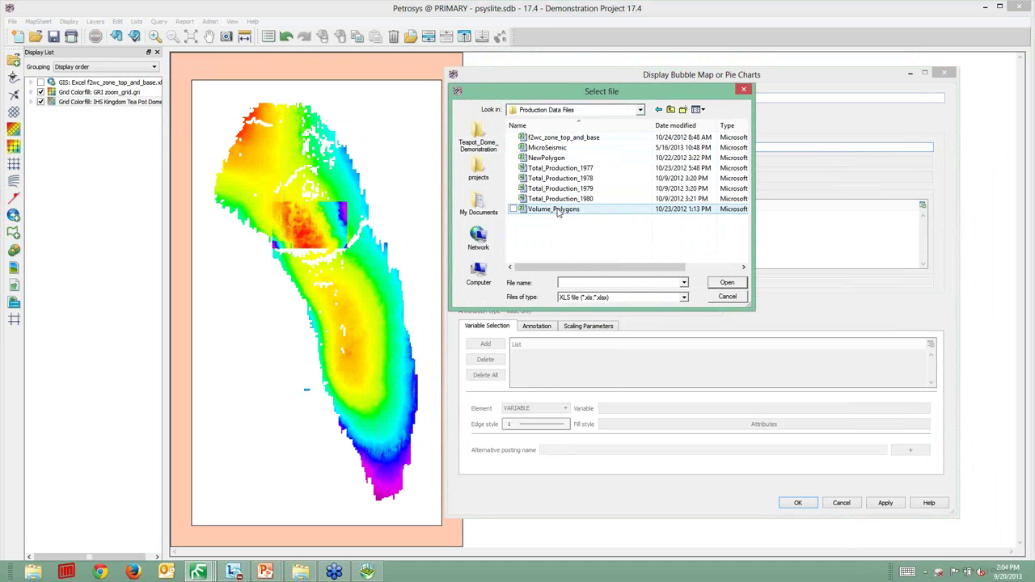
pyautogui.doubleClick(566, 170)
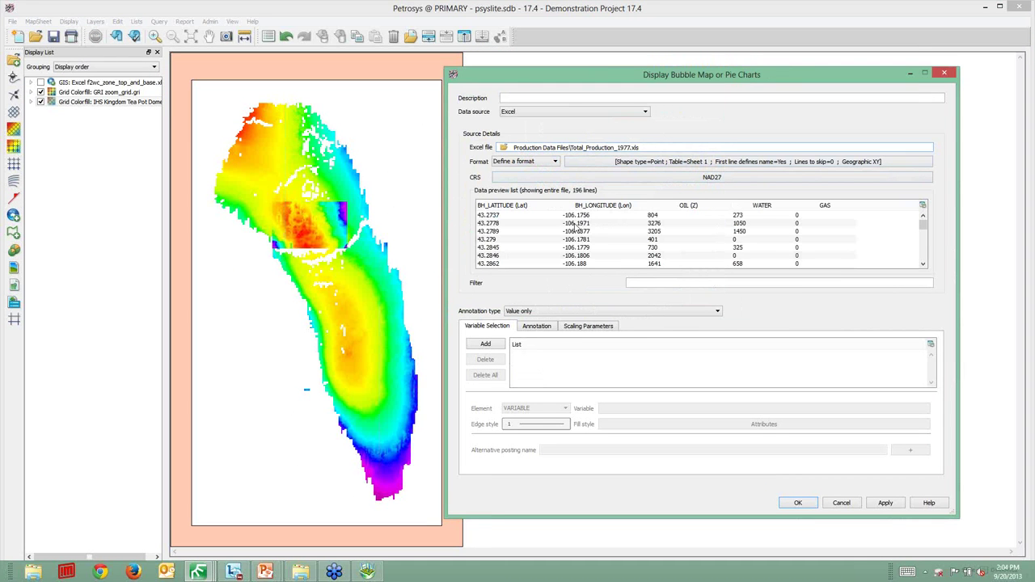
# Add OIL as the variable for the production bubble map
pyautogui.click(668, 216)
pyautogui.click(487, 345)
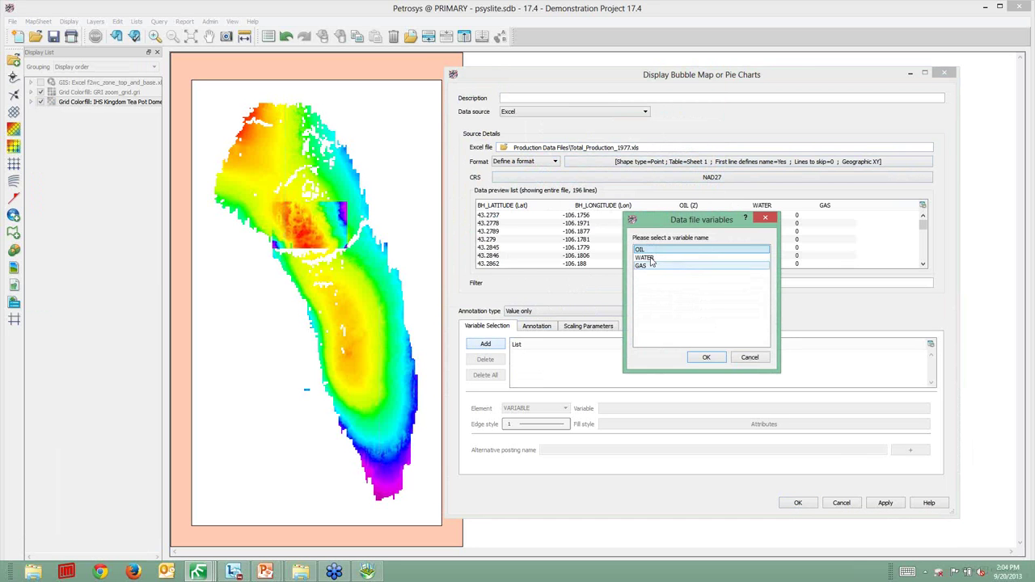
pyautogui.click(704, 357)
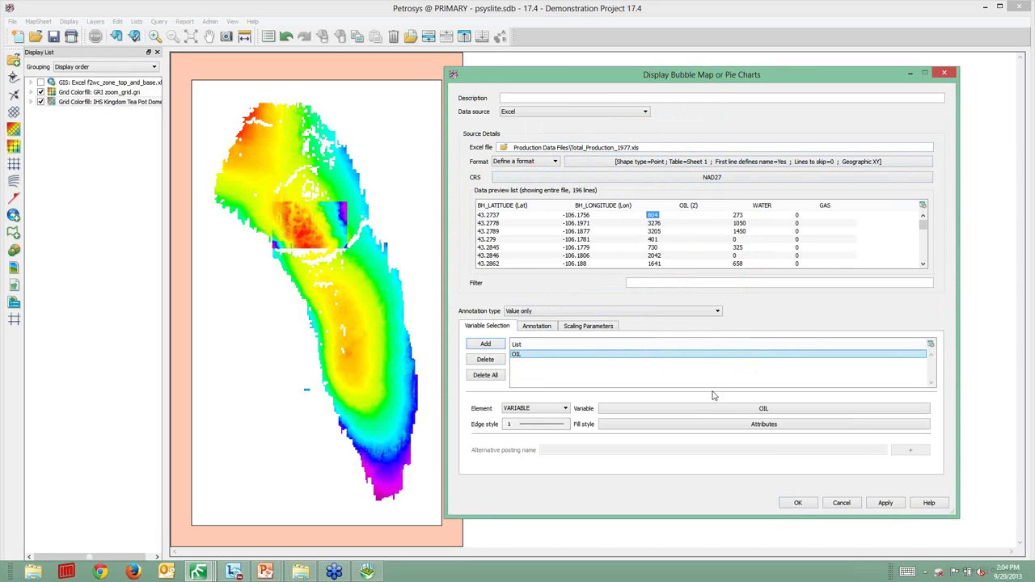
# Give the OIL bubbles a solid dark green fill (color 9) with 15% translucency and display the bubble map
pyautogui.click(781, 423)
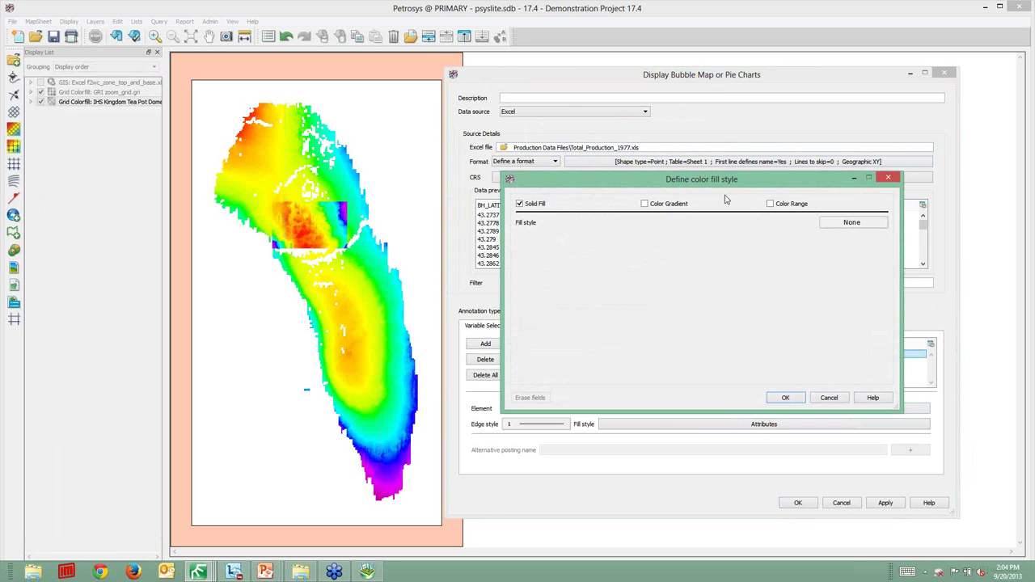
pyautogui.click(841, 224)
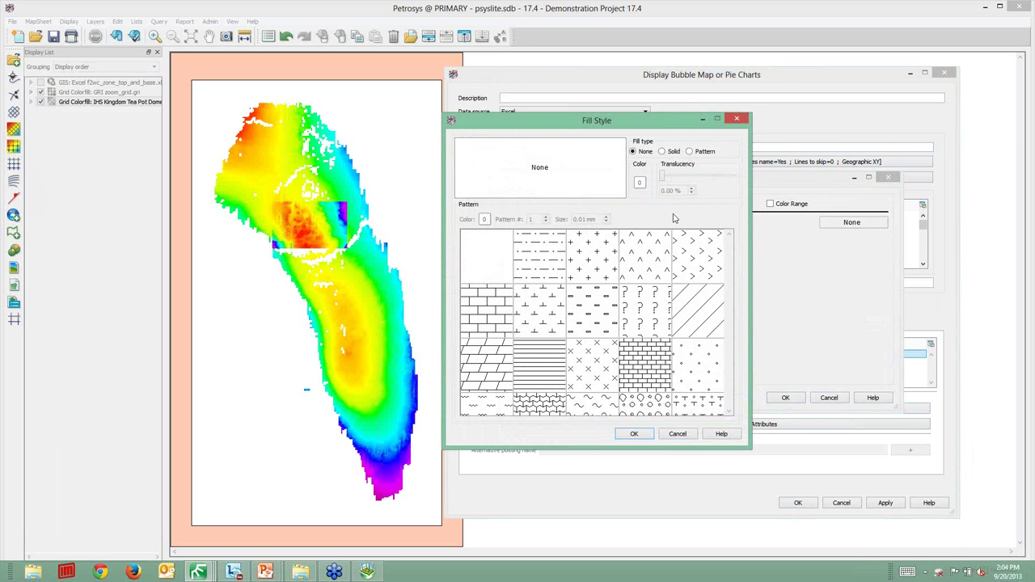
pyautogui.click(663, 151)
pyautogui.click(638, 182)
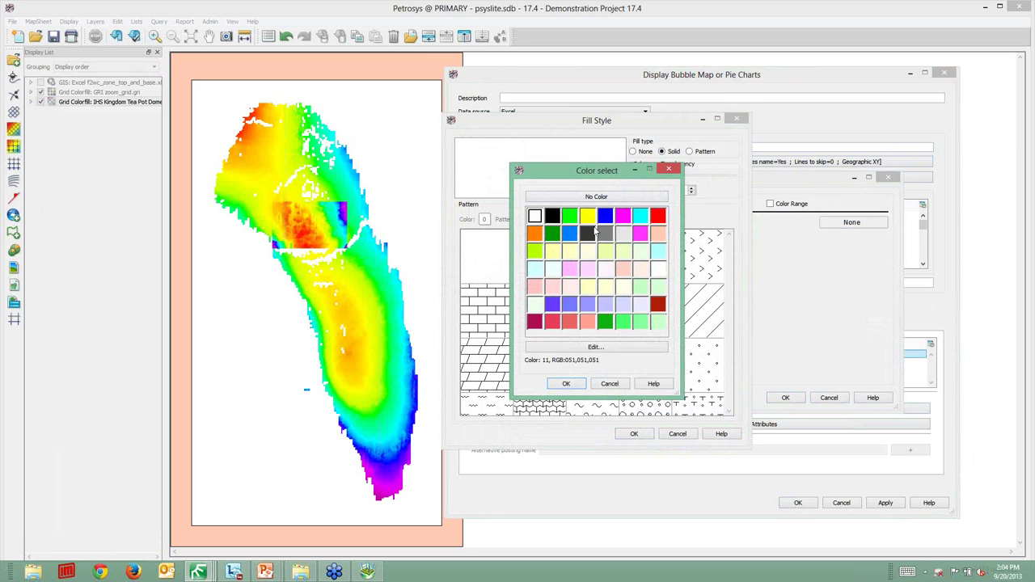
pyautogui.click(555, 233)
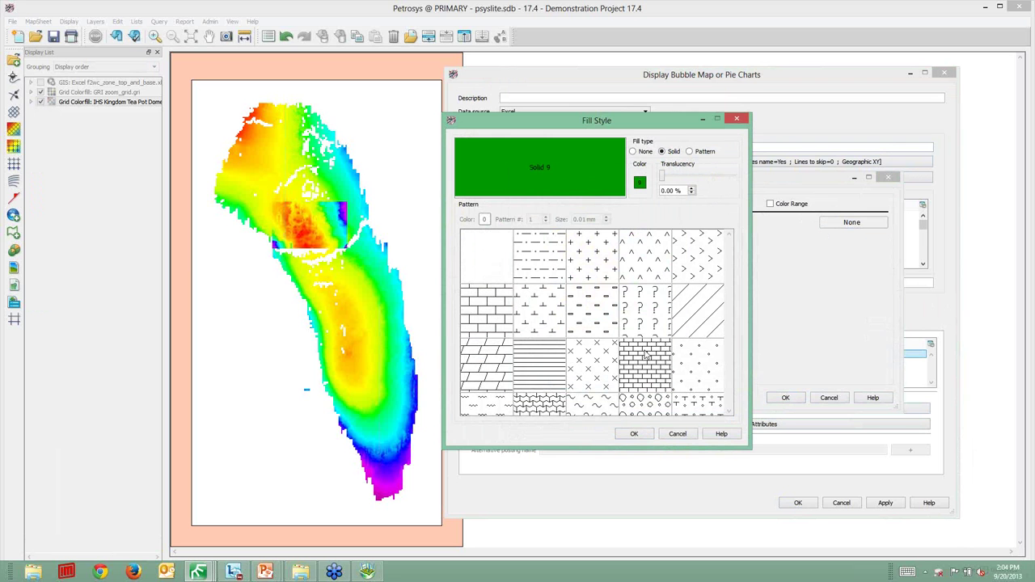
pyautogui.doubleClick(671, 191)
pyautogui.write('15')
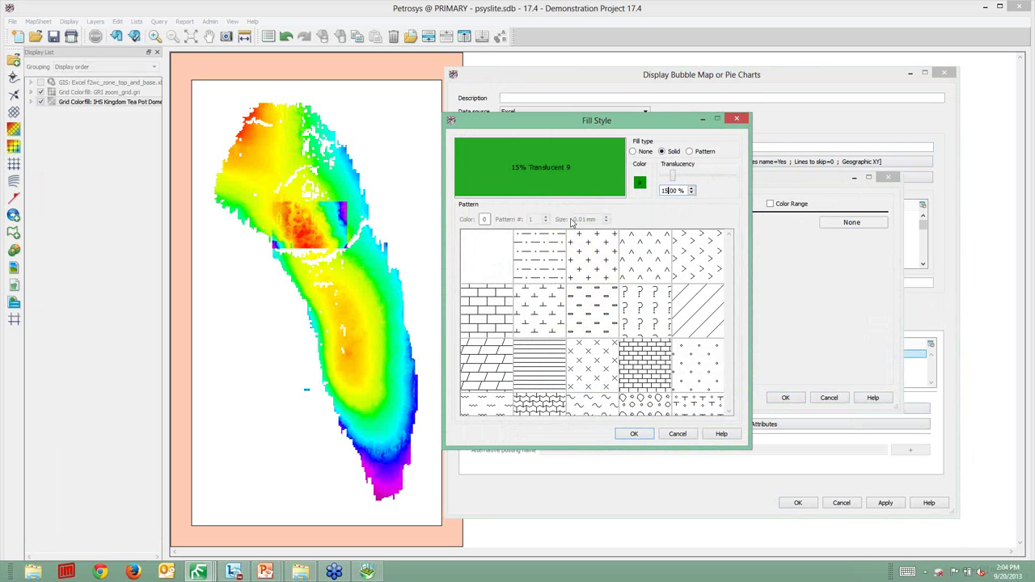
pyautogui.click(633, 433)
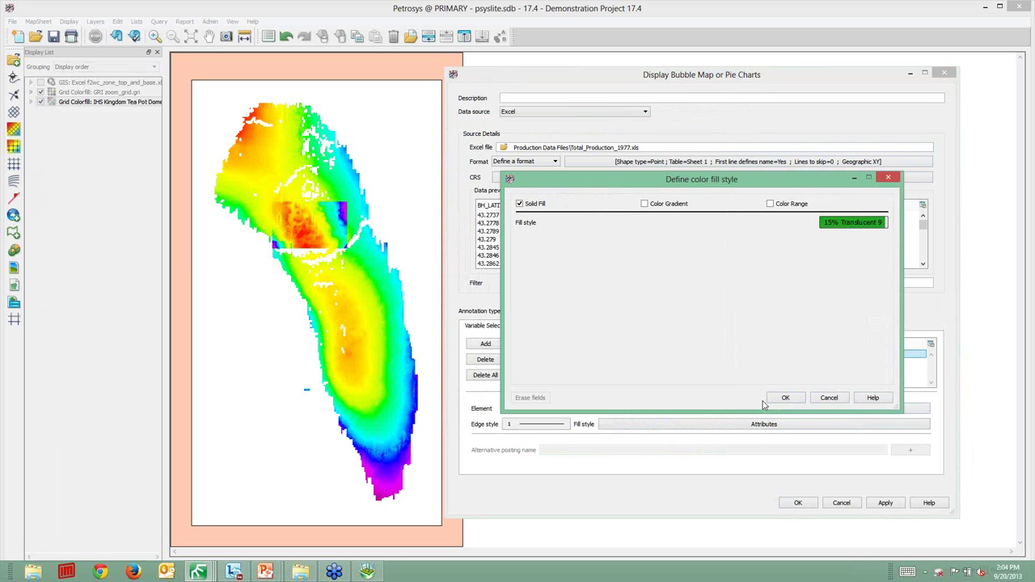
pyautogui.click(773, 398)
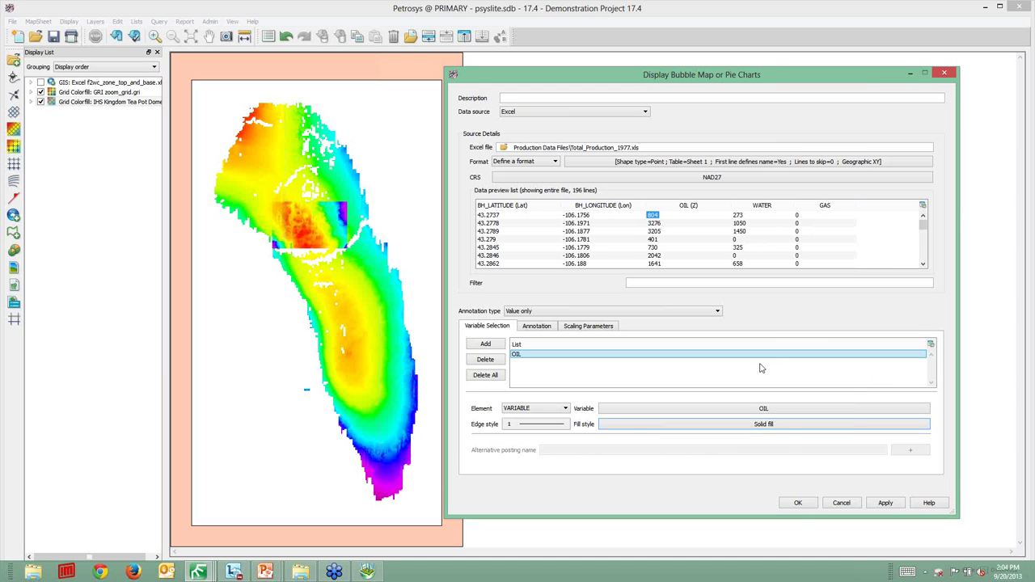
pyautogui.click(797, 503)
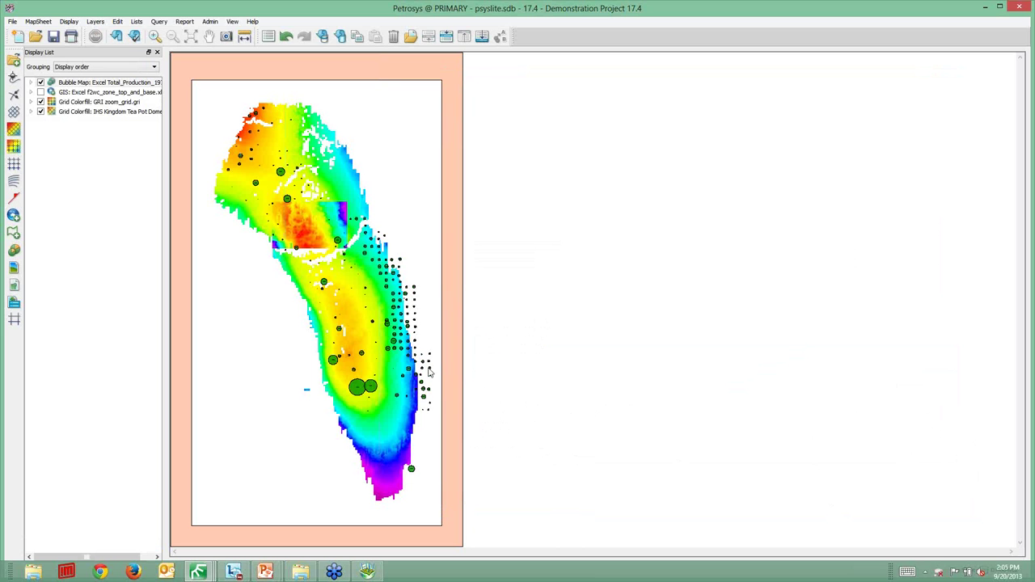
# Inspect the production bubbles around the largest producers in the southern part of the field
pyautogui.click(154, 37)
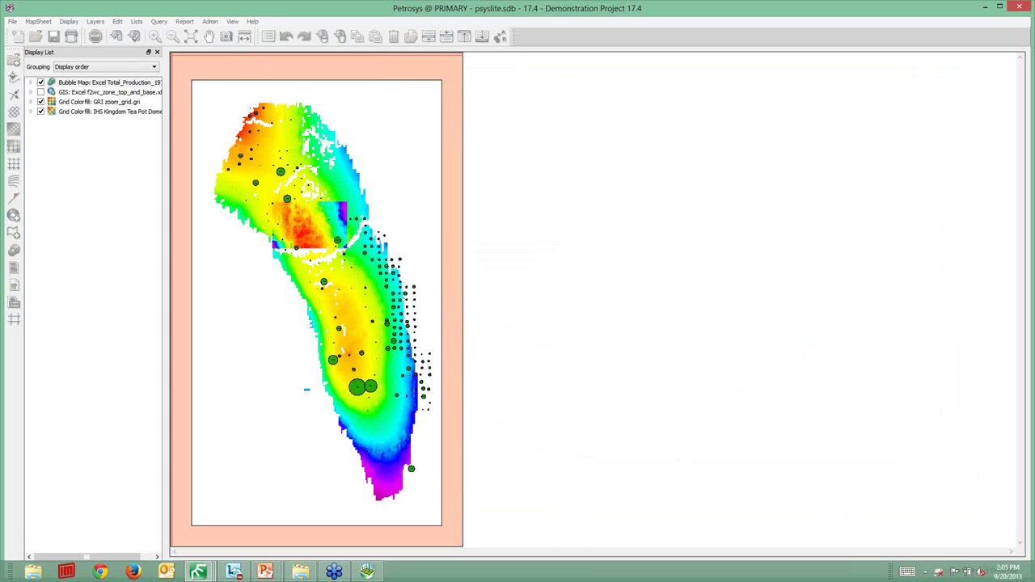
pyautogui.moveTo(318, 315); pyautogui.dragTo(385, 401)
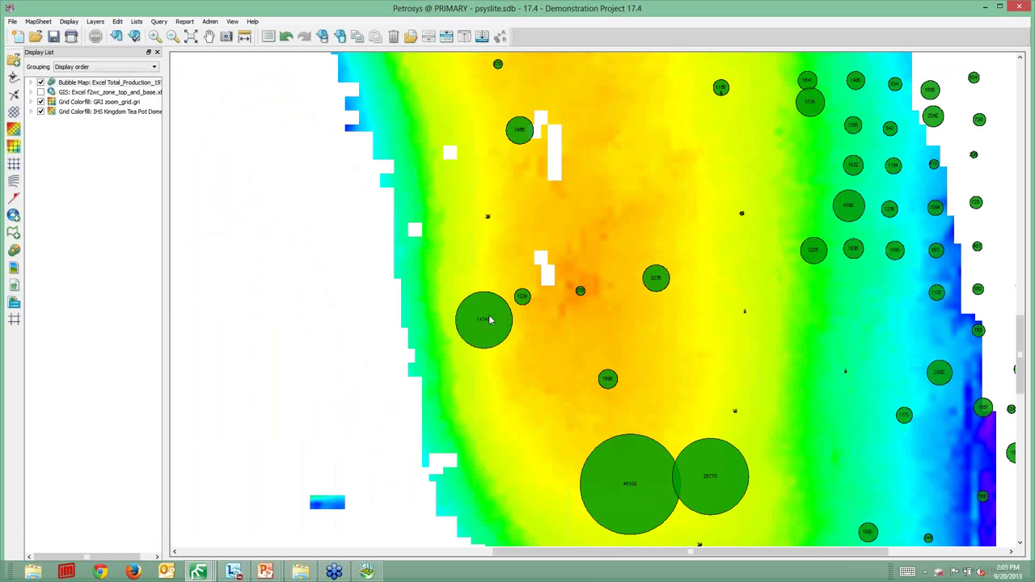
pyautogui.scroll(-1, 254, 227)
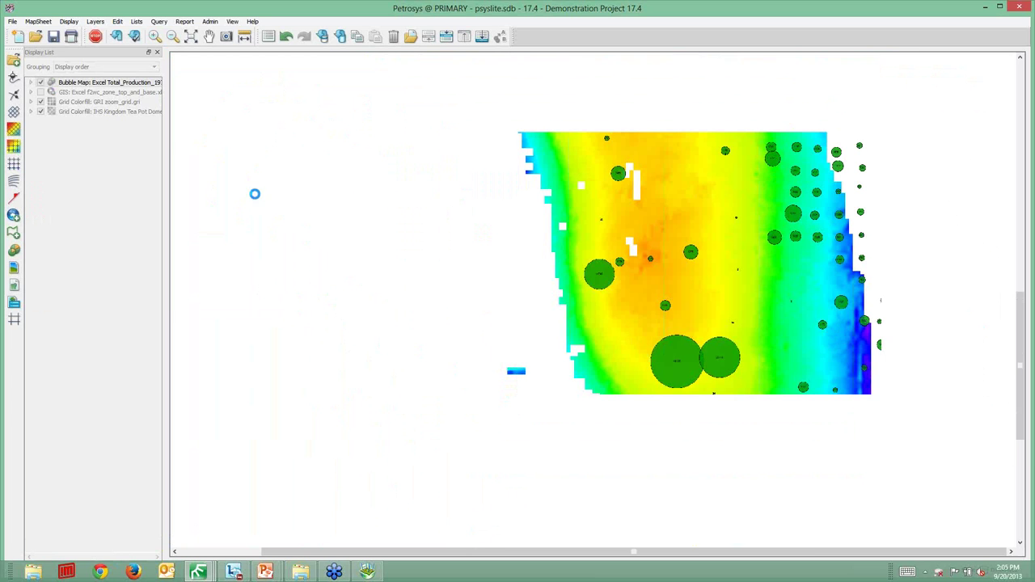
# Open the recent WYOMING map sheet and save the changes to DYNAMIC2
pyautogui.click(38, 22)
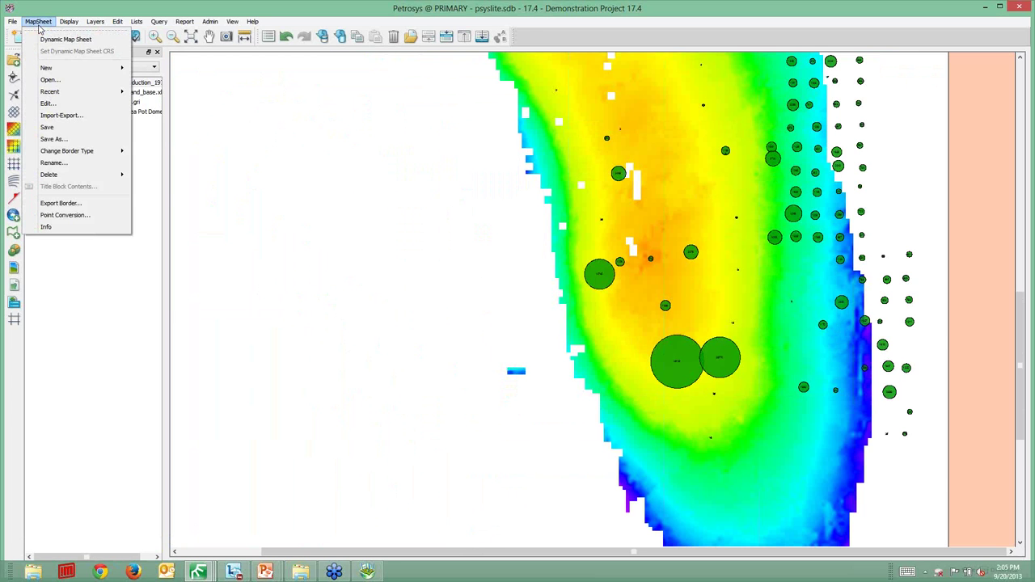
pyautogui.moveTo(55, 92)
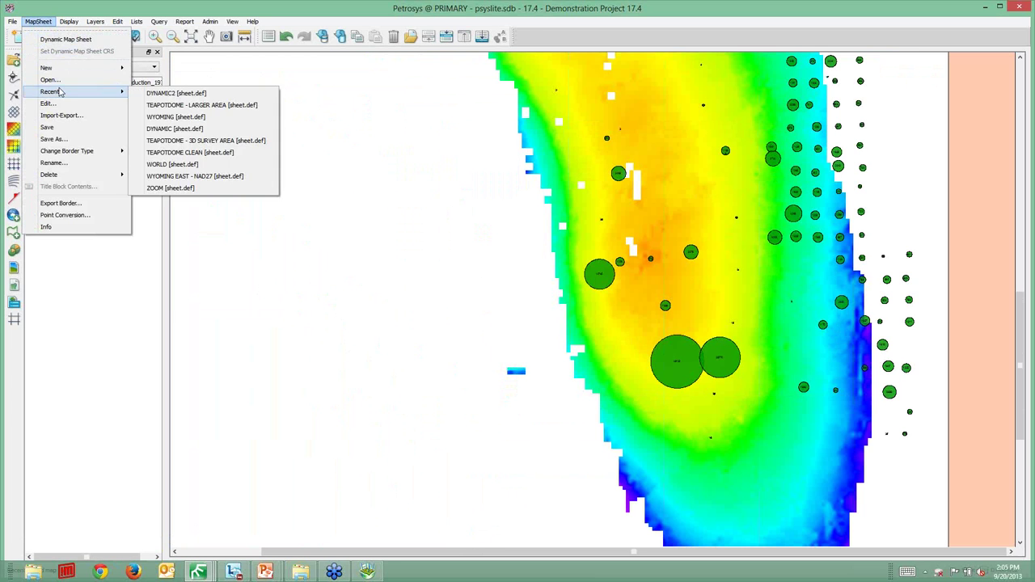
pyautogui.click(182, 116)
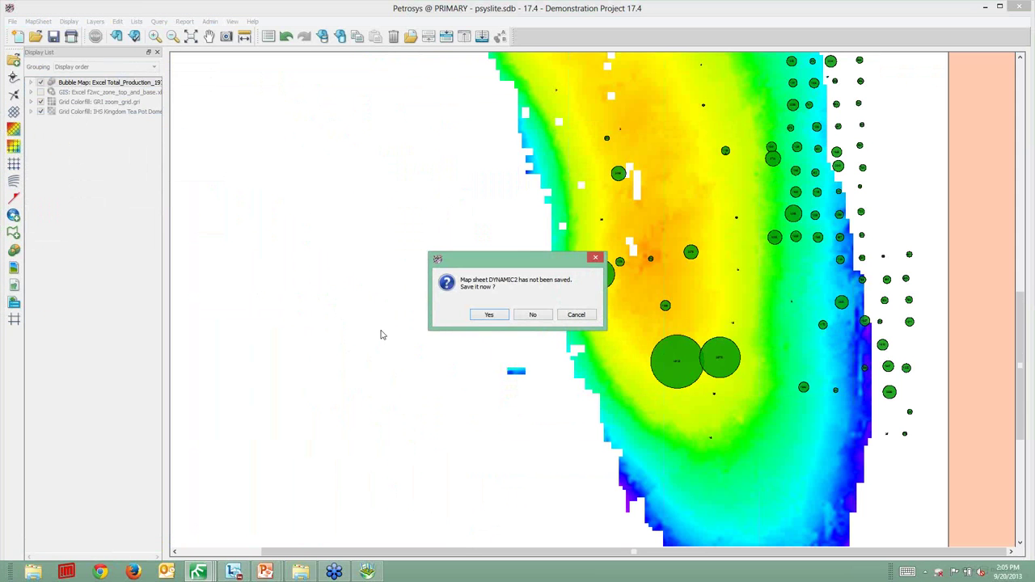
pyautogui.click(495, 315)
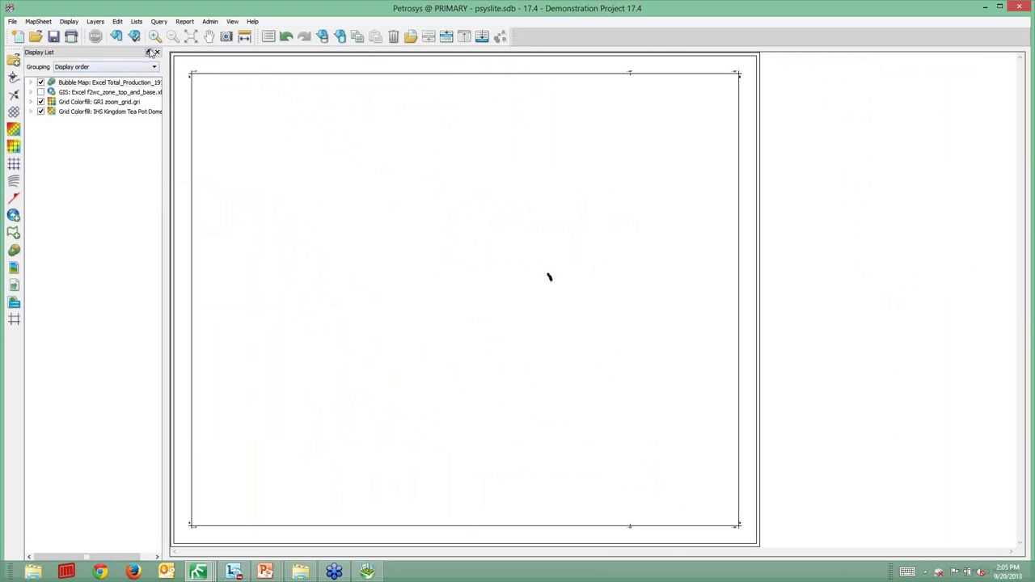
# Zoom to the zoom_grid color fill layer and examine the bubbles near its southeast corner
pyautogui.rightClick(113, 103)
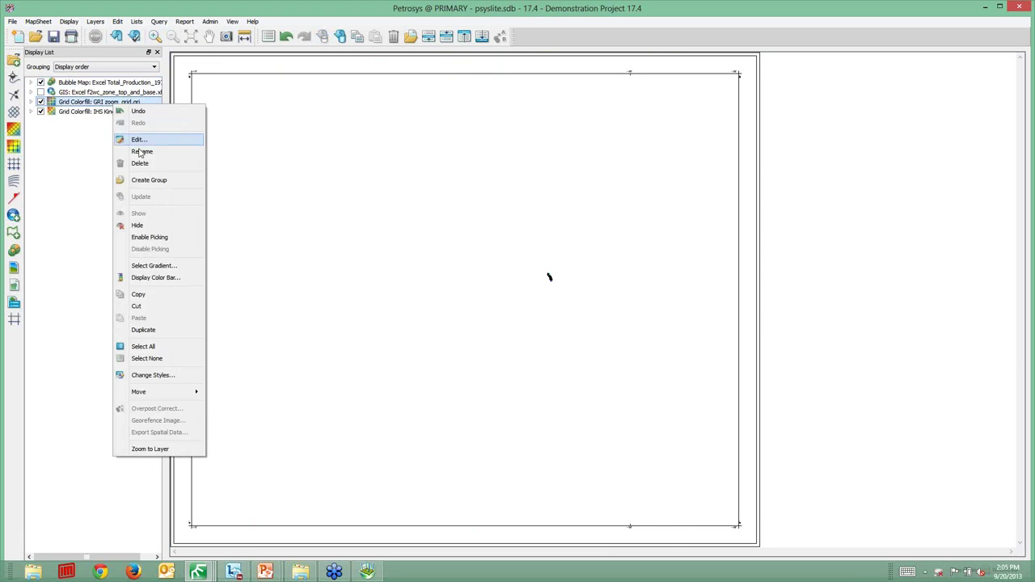
pyautogui.click(144, 449)
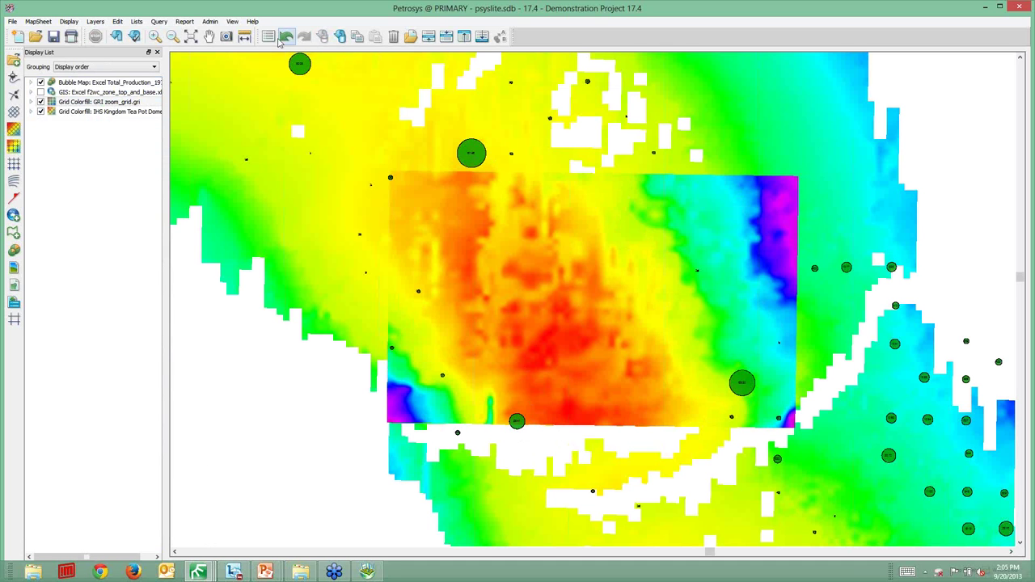
pyautogui.click(155, 37)
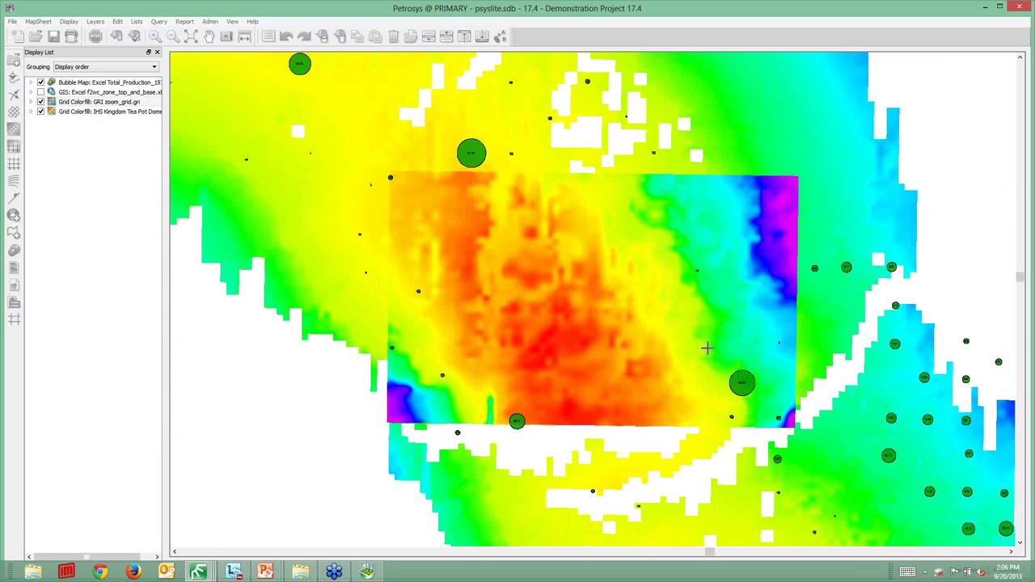
pyautogui.moveTo(708, 350); pyautogui.dragTo(806, 467)
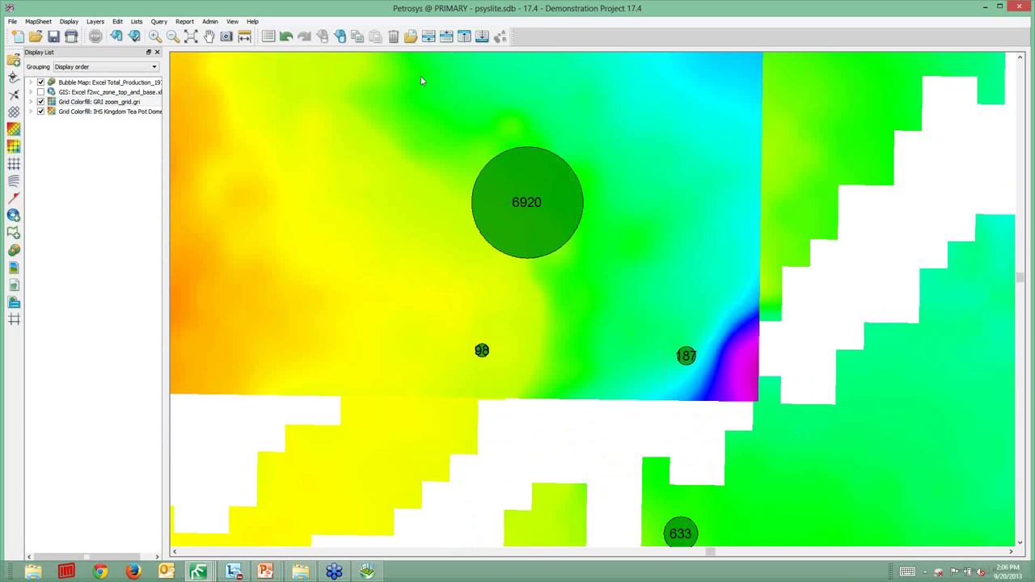
pyautogui.click(174, 38)
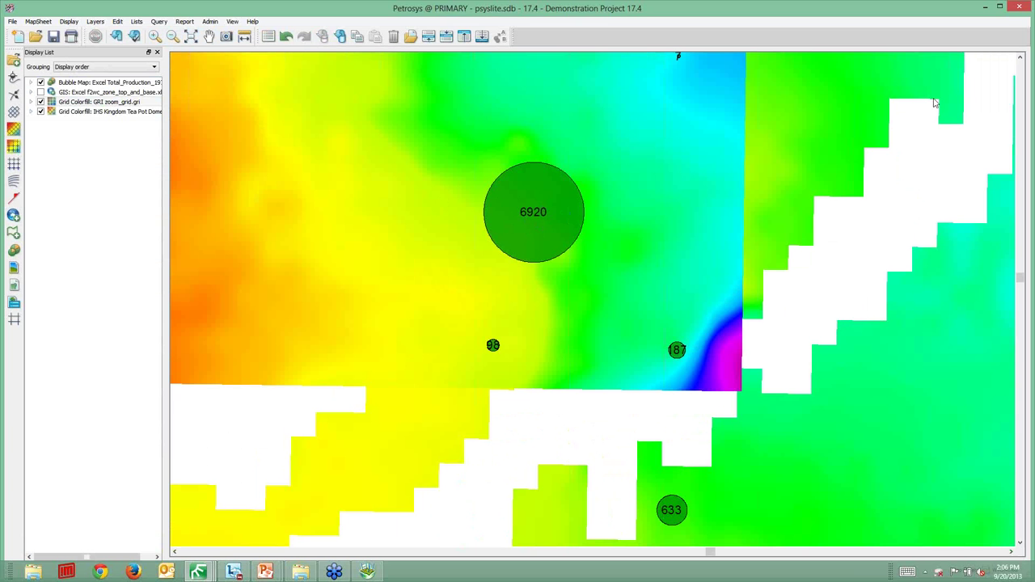
# Switch to the Surface Modeling window containing Depth_Conversion.tsk and open the Import Stacking Velocity task
pyautogui.click(985, 8)
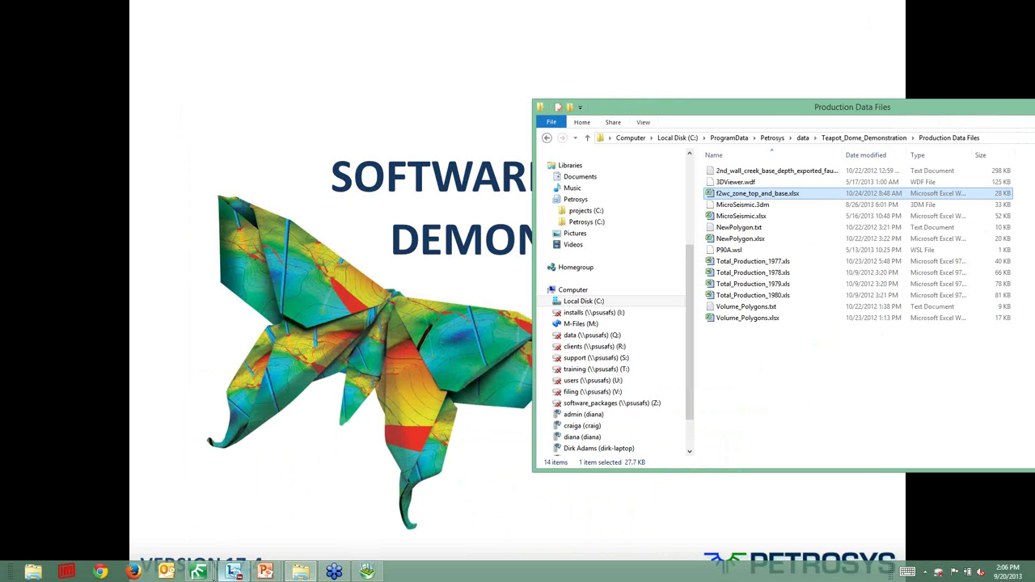
pyautogui.moveTo(198, 572)
pyautogui.click(214, 532)
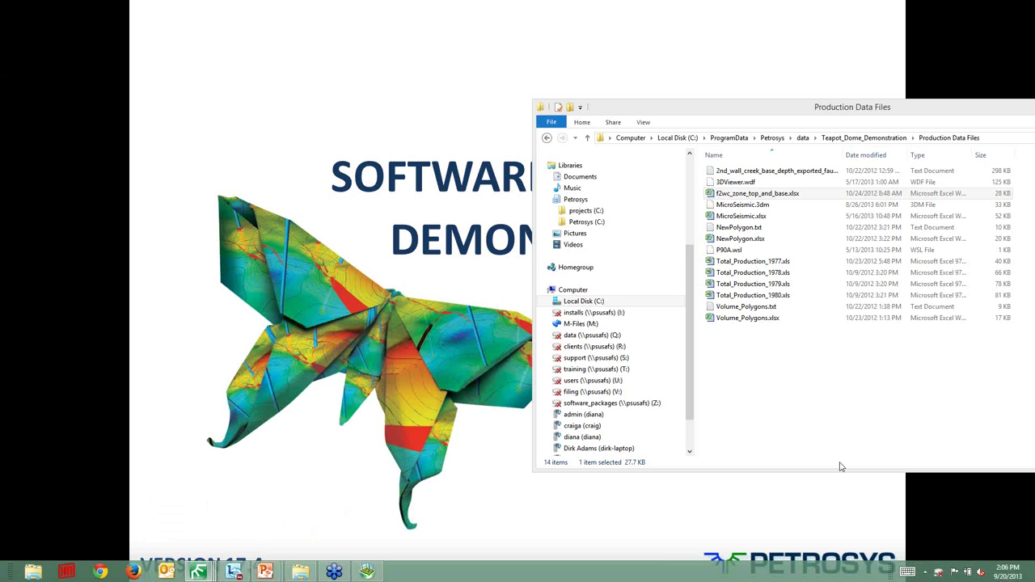
pyautogui.moveTo(1034, 139); pyautogui.dragTo(559, 120)
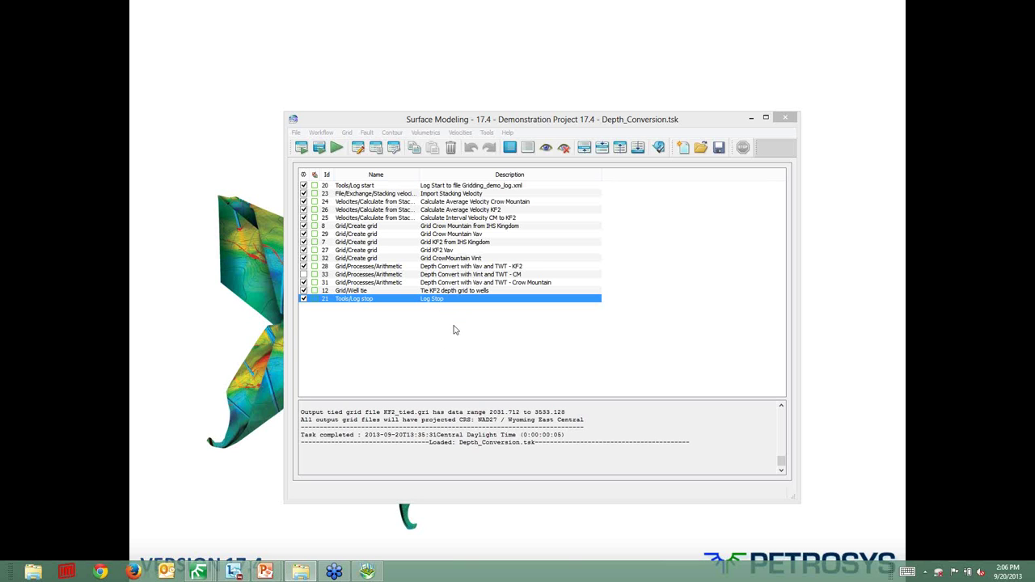
pyautogui.doubleClick(464, 195)
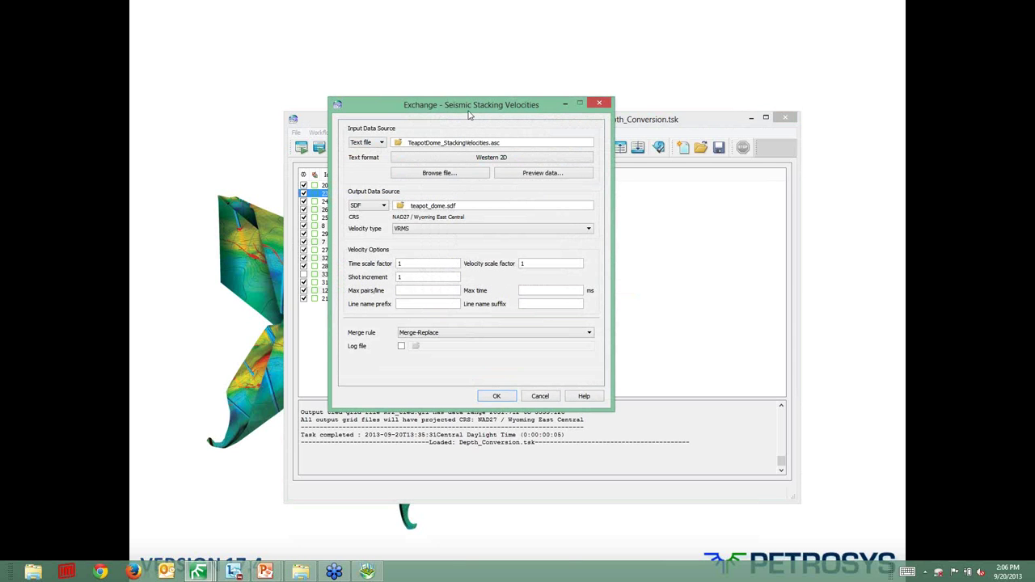
# Check the SEGY file options for the stacking velocity input and return the source type to Text file
pyautogui.click(374, 144)
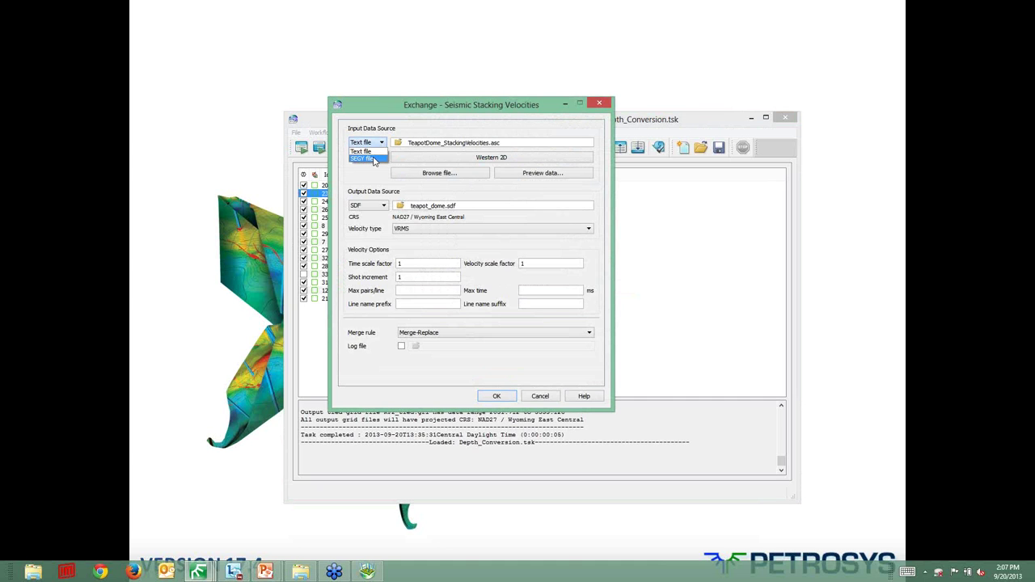
pyautogui.click(373, 158)
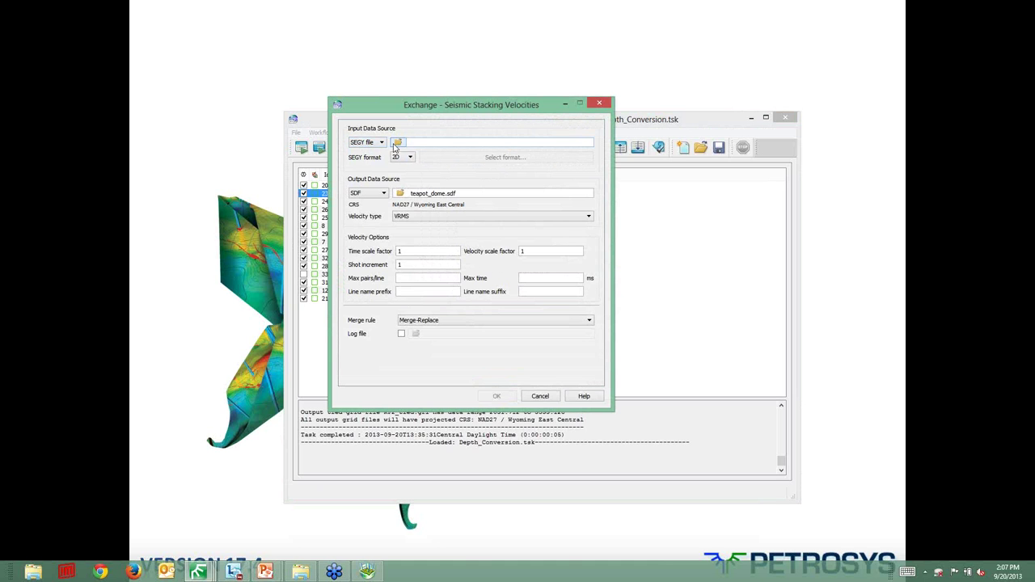
pyautogui.click(379, 147)
pyautogui.click(378, 143)
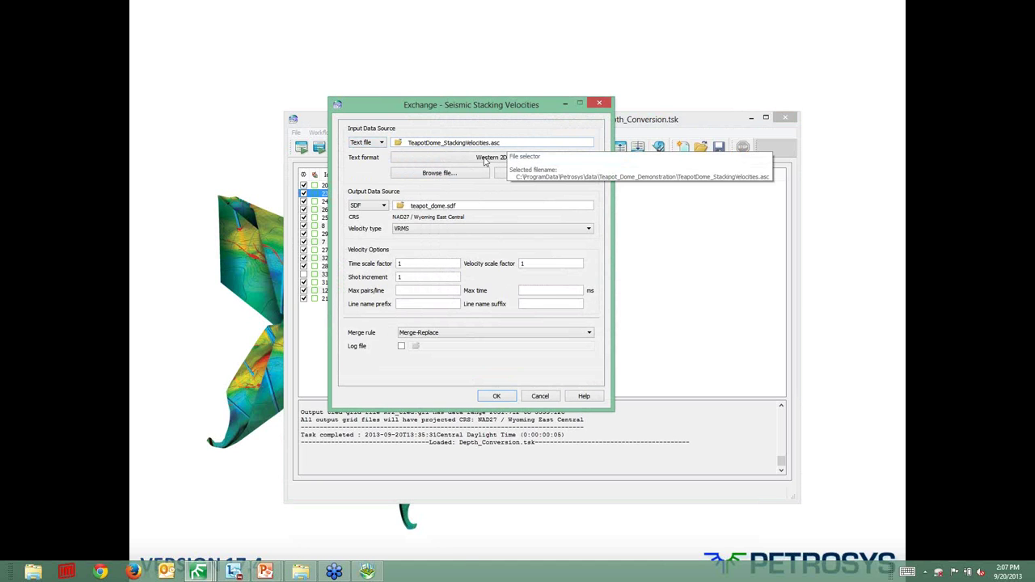
# Preview the stacking velocity charts line by line up to seismic line 241, and leave the import task without changes
pyautogui.click(531, 172)
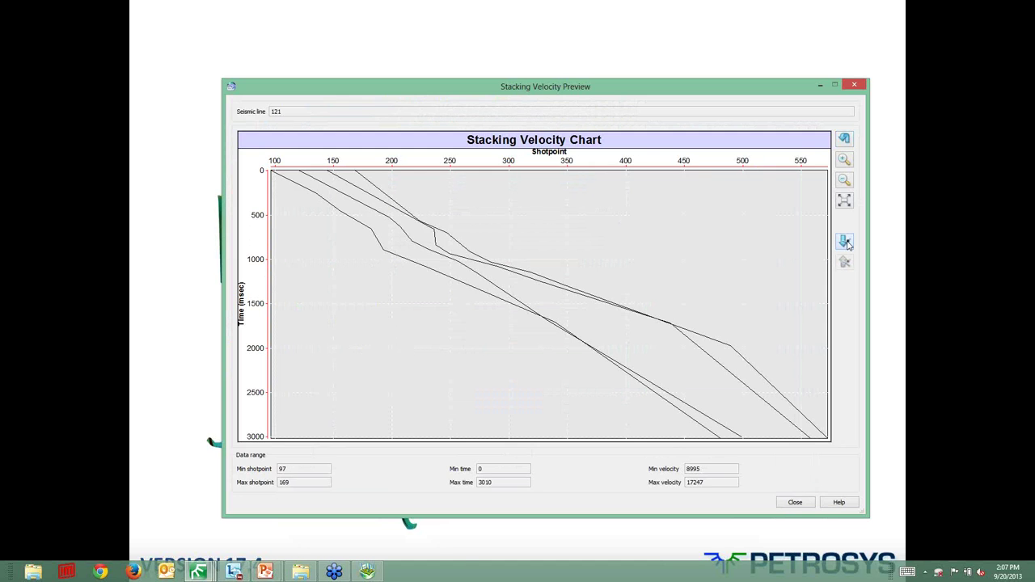
pyautogui.click(845, 242)
pyautogui.click(845, 242)
pyautogui.click(845, 243)
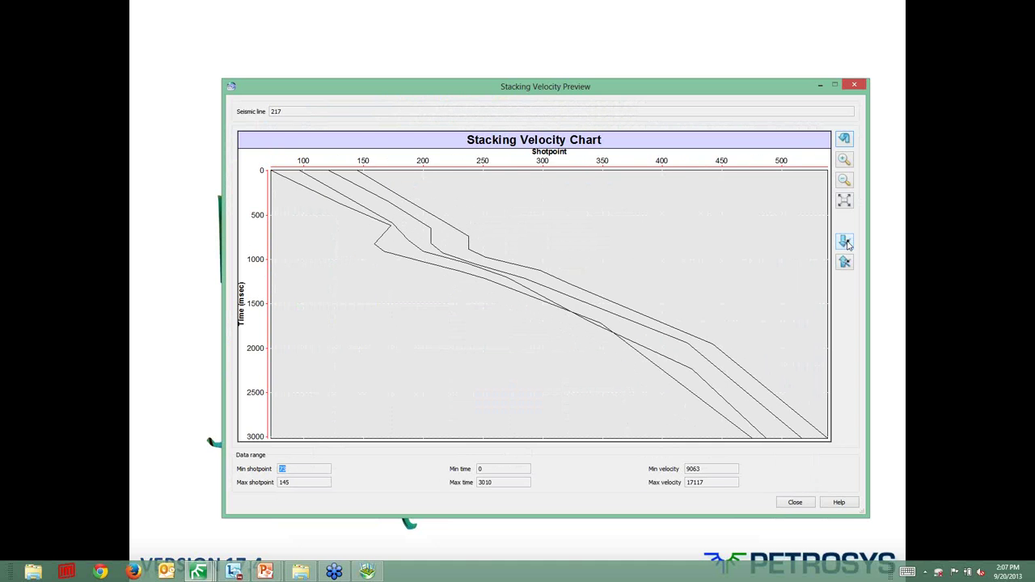
pyautogui.click(846, 243)
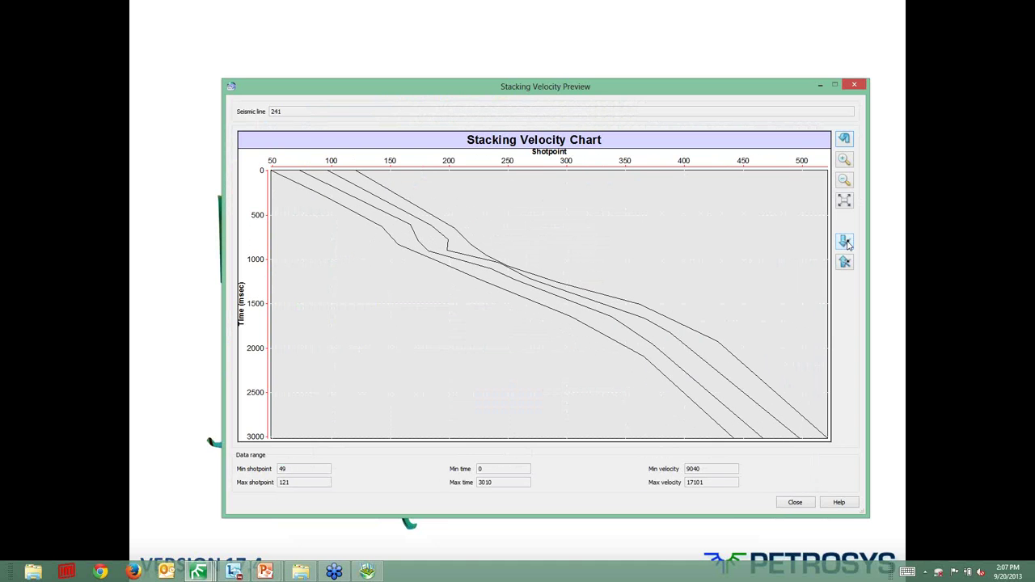
pyautogui.click(799, 504)
pyautogui.click(536, 395)
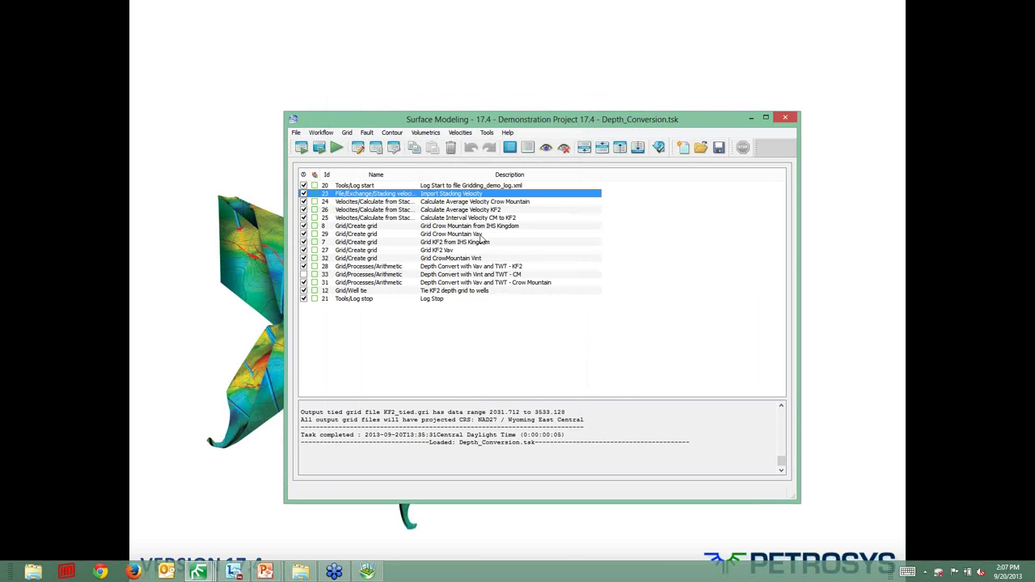
# Open the Depth Convert with Vav and TWT - KF2 task and review its formula in the enlarged formula area
pyautogui.click(466, 267)
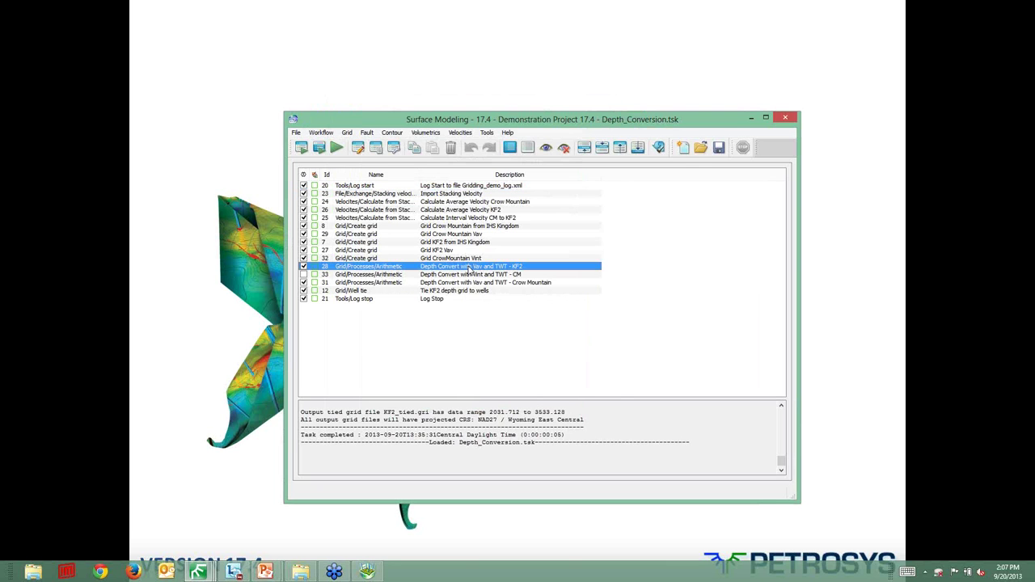
pyautogui.doubleClick(473, 267)
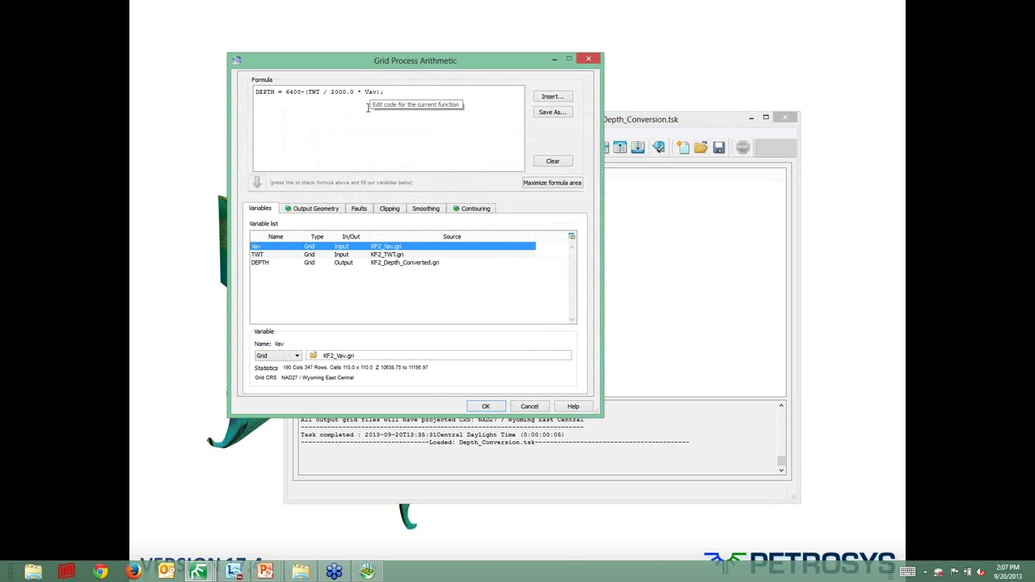
pyautogui.click(540, 184)
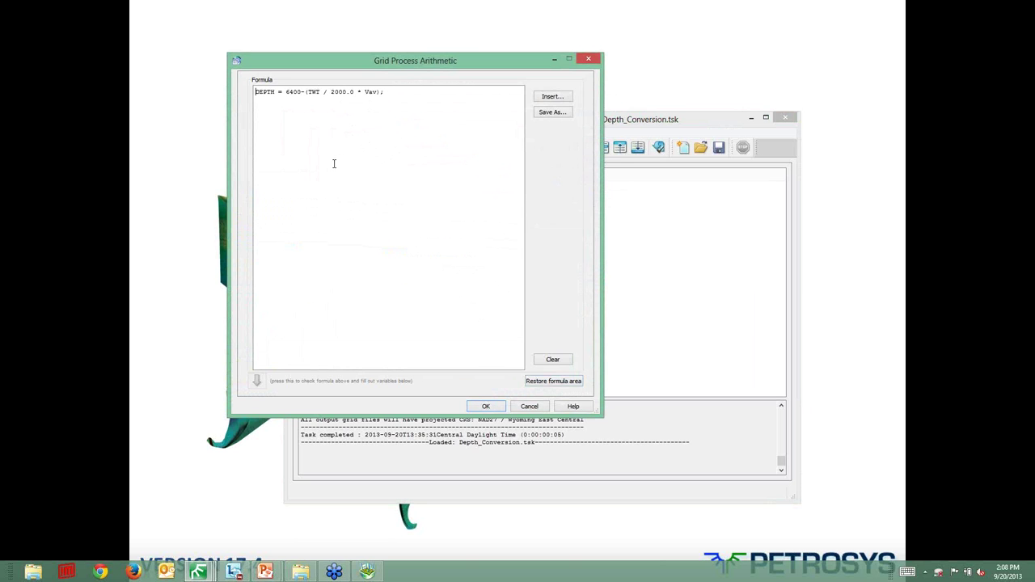
pyautogui.click(543, 381)
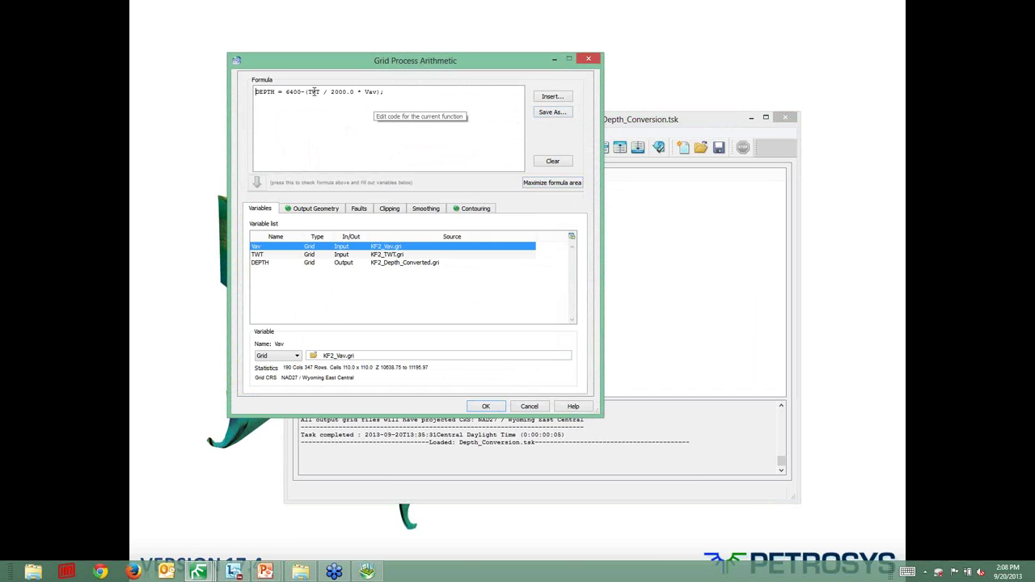
# Check the area options for saving the formula as a template, selecting Site, and leave without saving
pyautogui.click(553, 112)
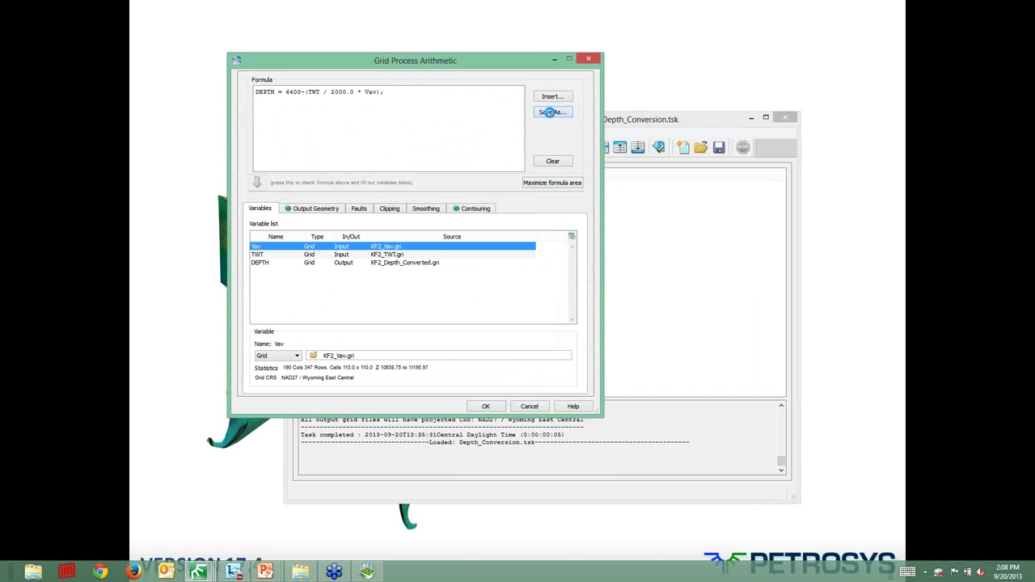
pyautogui.click(373, 186)
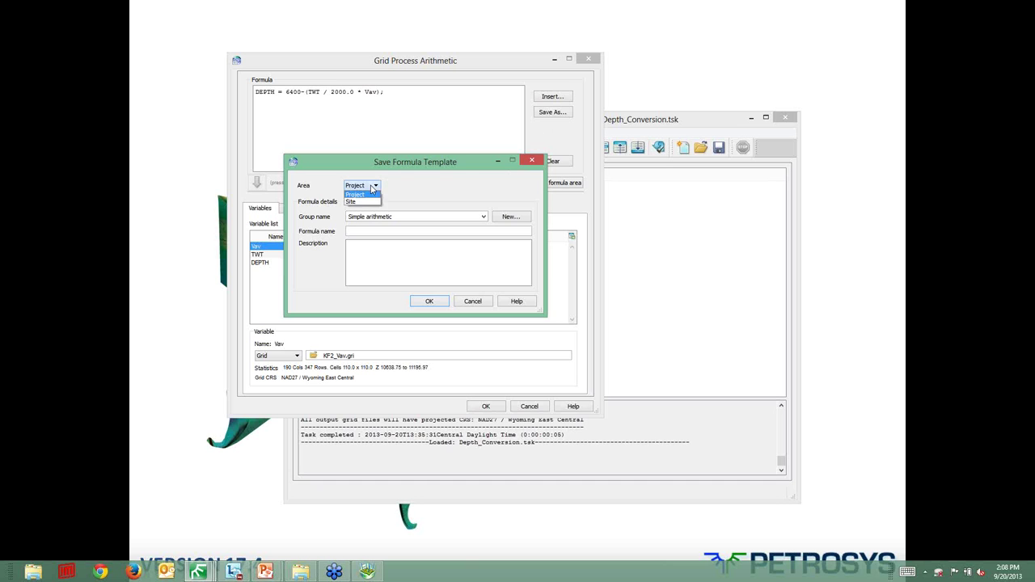
pyautogui.click(370, 203)
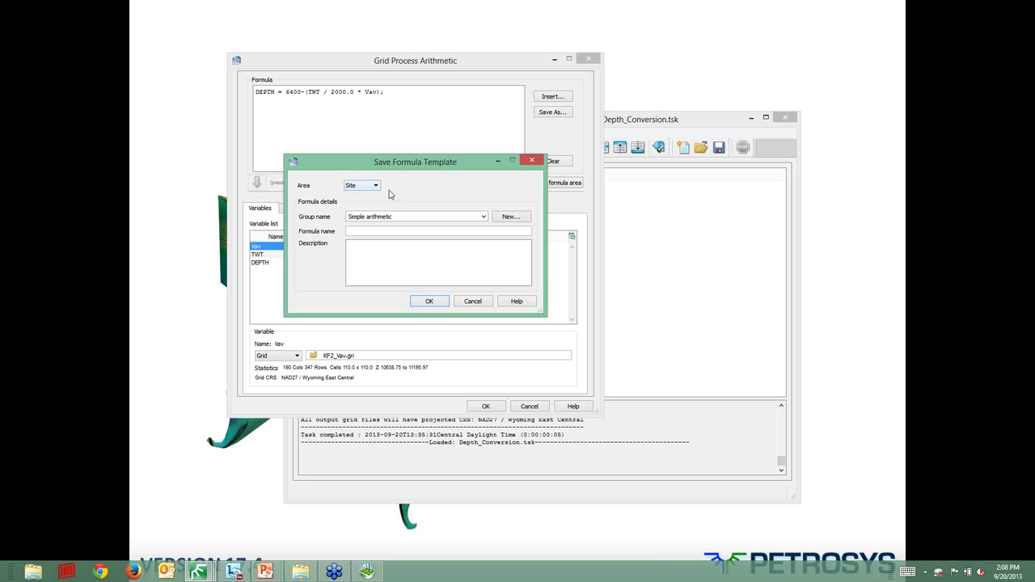
pyautogui.click(474, 301)
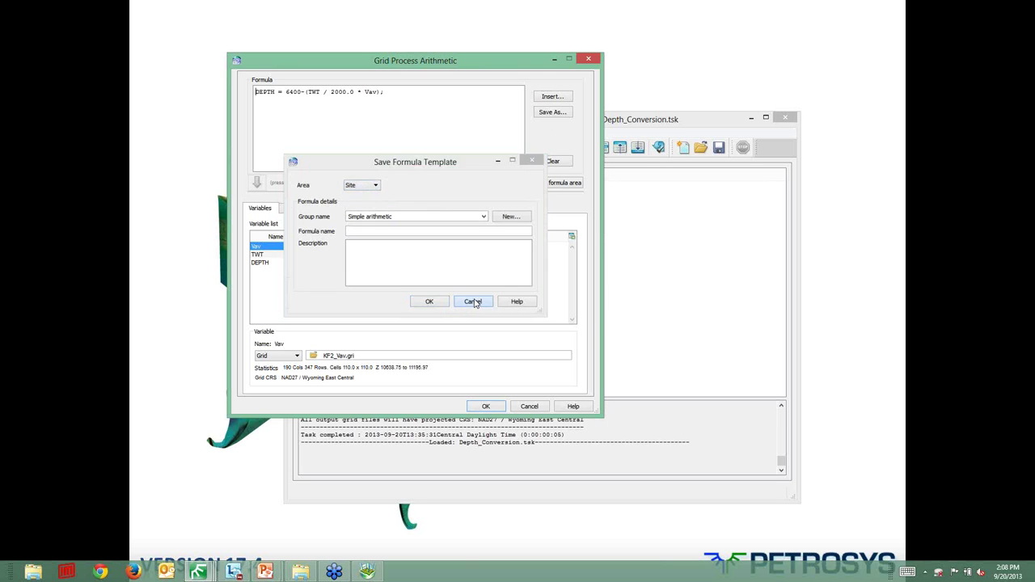
# Browse the Custom formula templates and insert the site template Grid Merge Overlay into the formula
pyautogui.click(555, 97)
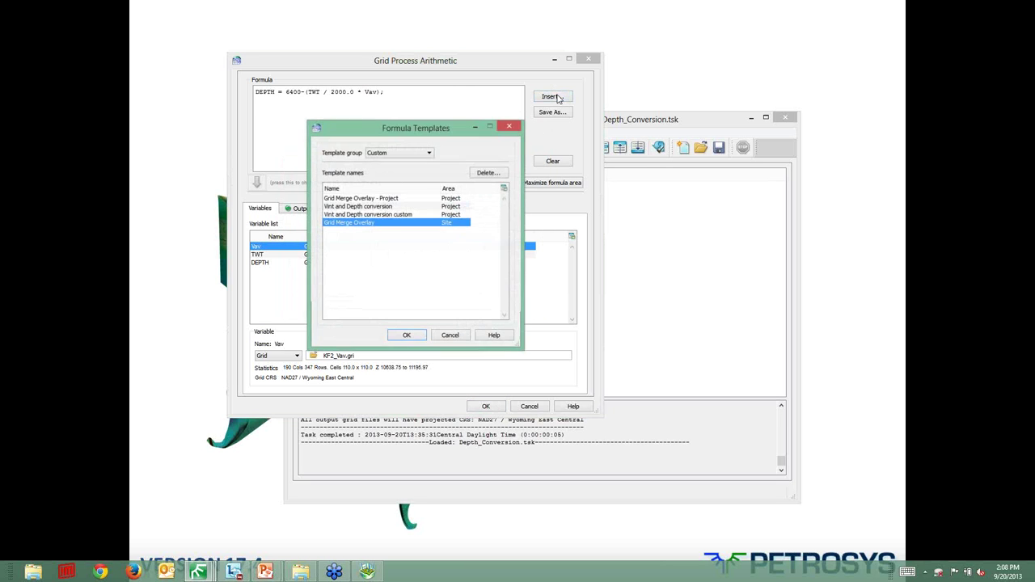
pyautogui.click(419, 154)
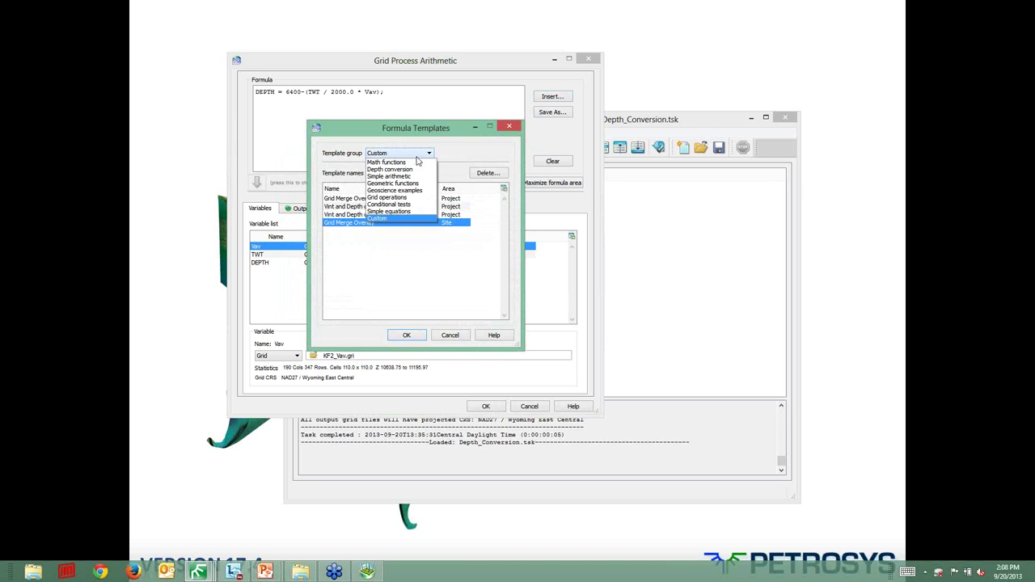
pyautogui.click(409, 219)
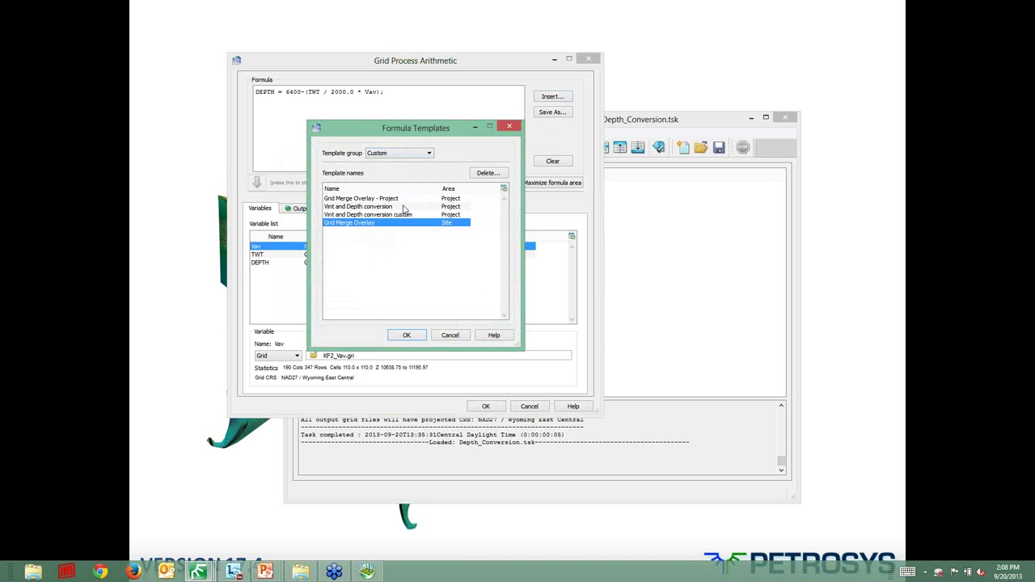
pyautogui.click(393, 206)
pyautogui.click(390, 215)
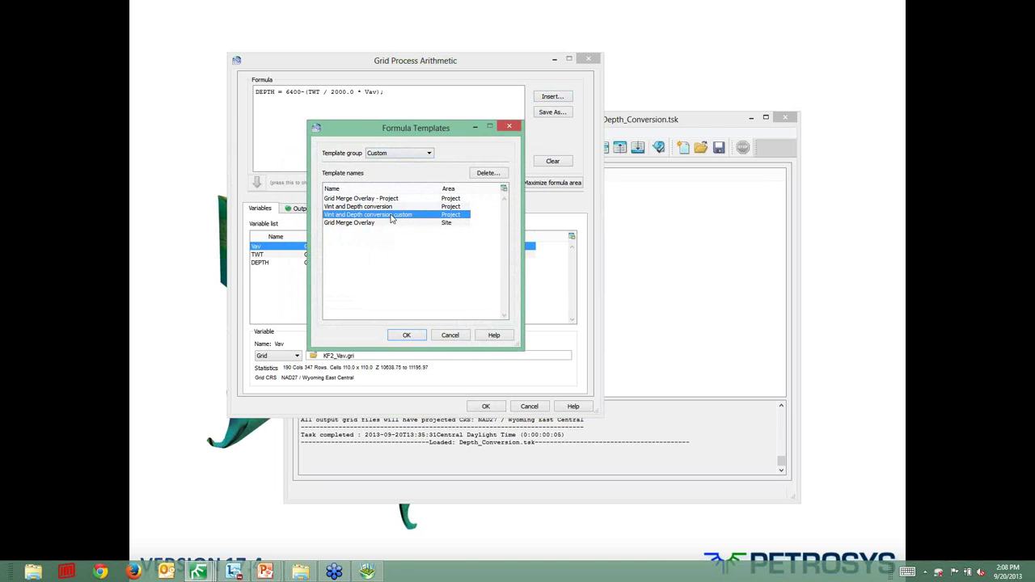
pyautogui.click(393, 224)
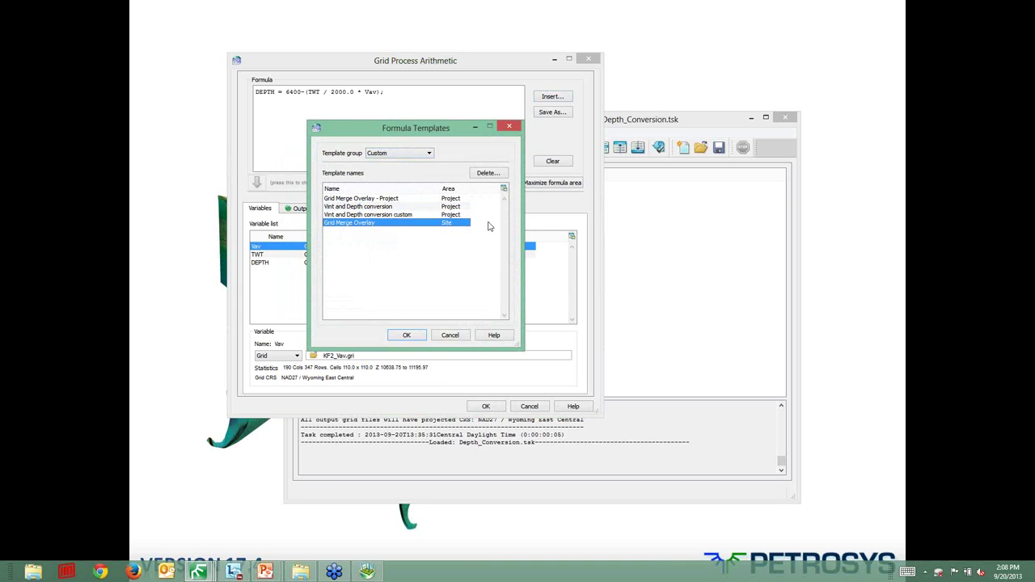
pyautogui.click(414, 334)
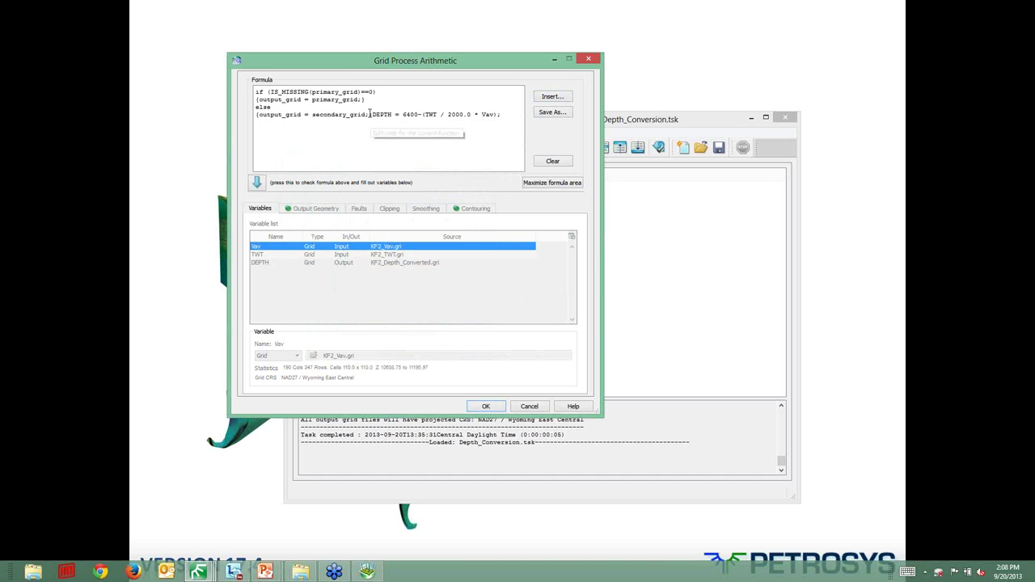
# Separate the inserted template code from the DEPTH formula with a blank line, clear the whole formula and close the task
pyautogui.click(371, 114)
pyautogui.press('Return')
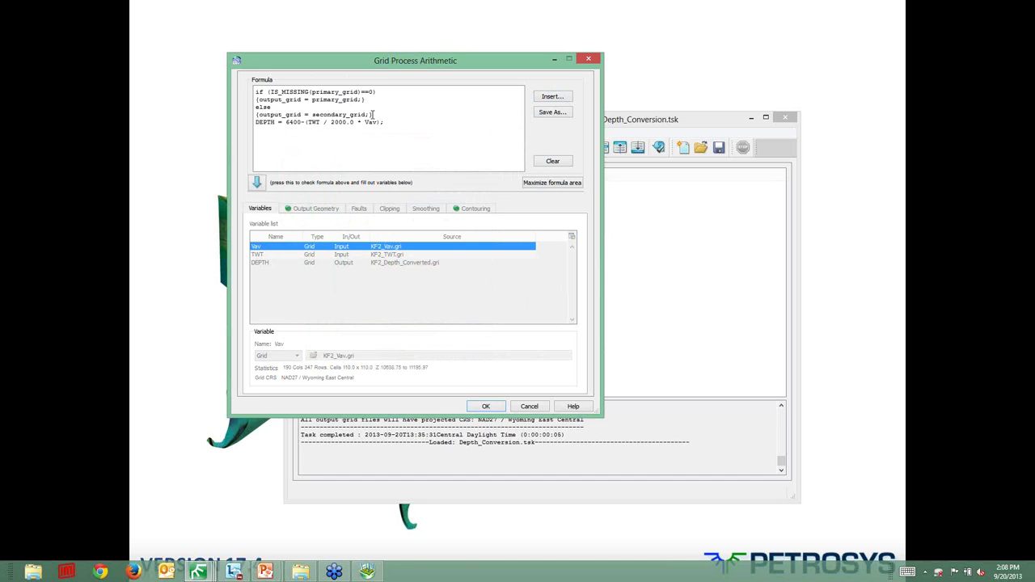
pyautogui.press('Return')
pyautogui.moveTo(373, 114); pyautogui.dragTo(251, 87)
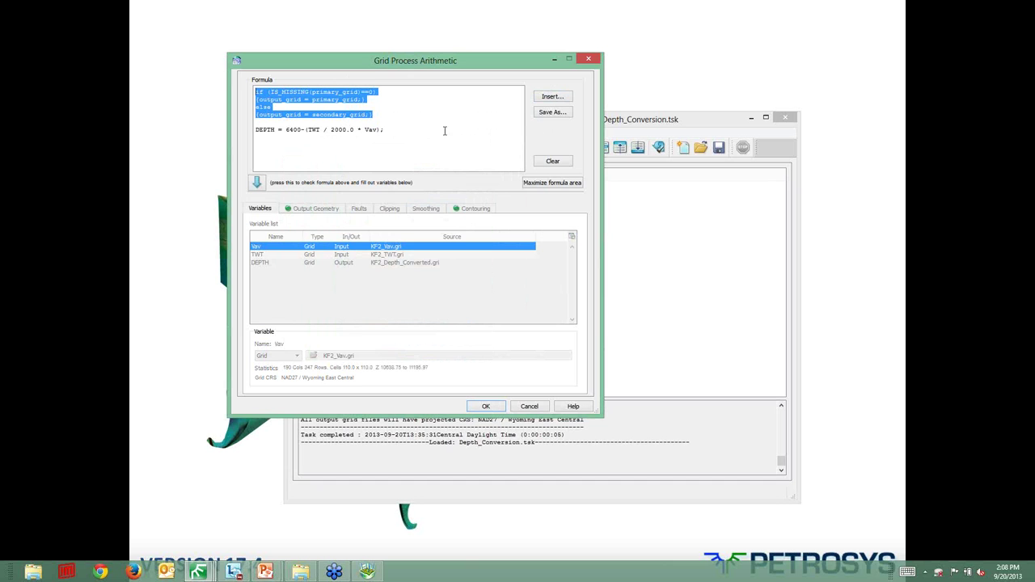
pyautogui.click(551, 162)
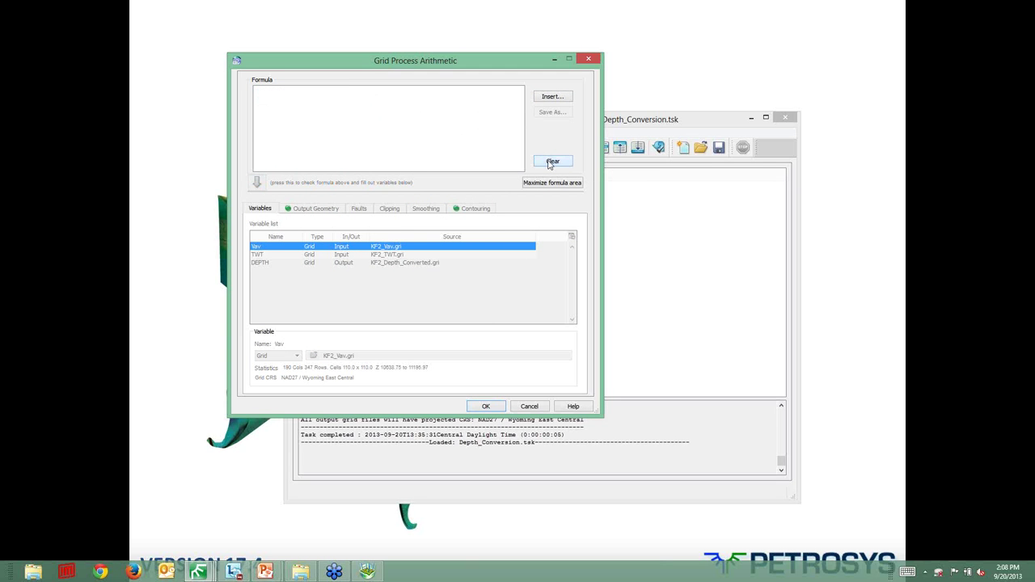
pyautogui.click(486, 406)
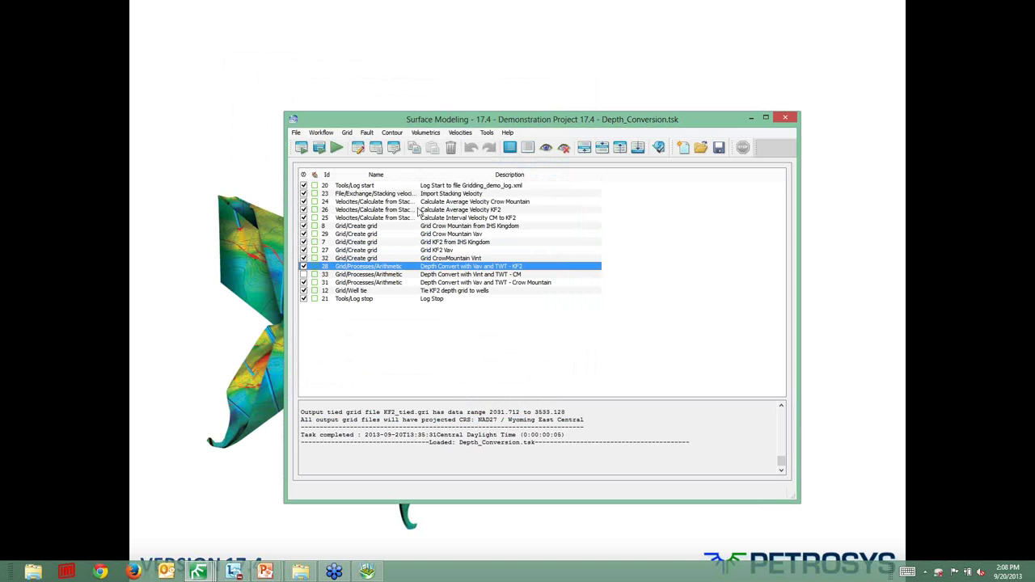
# Run the depth conversion workflow and allow the existing output files to be overwritten
pyautogui.click(336, 147)
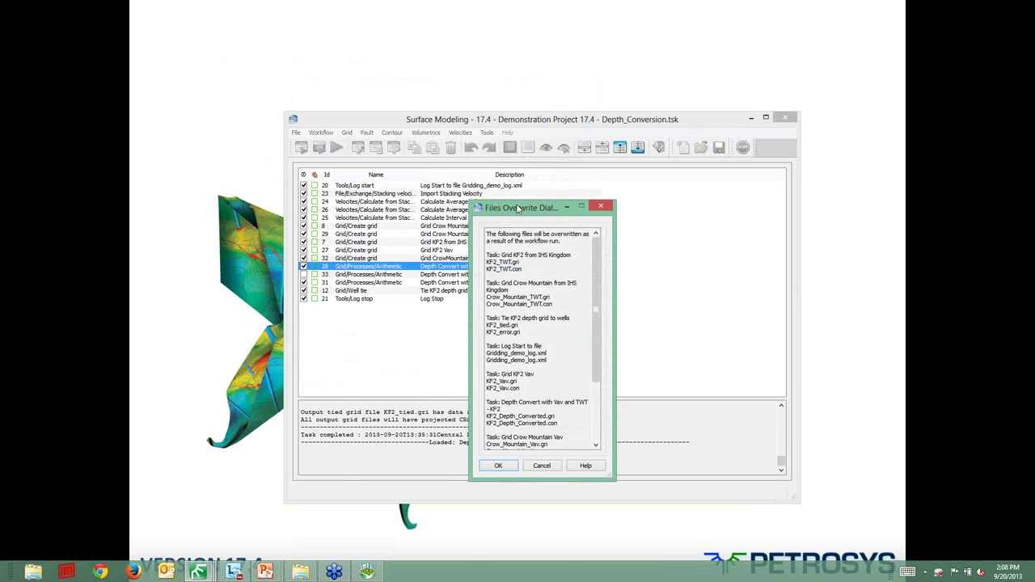
pyautogui.click(498, 465)
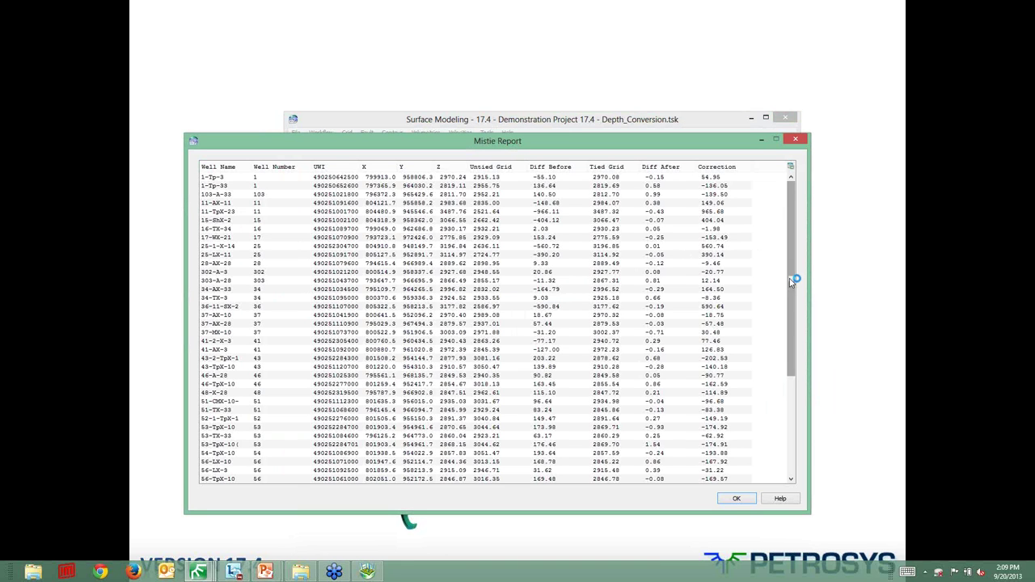
# Examine the Mistie Report, checking the correction for well 62-TpX-11, and close the report
pyautogui.scroll(-1, 790, 284)
pyautogui.scroll(1, 788, 286)
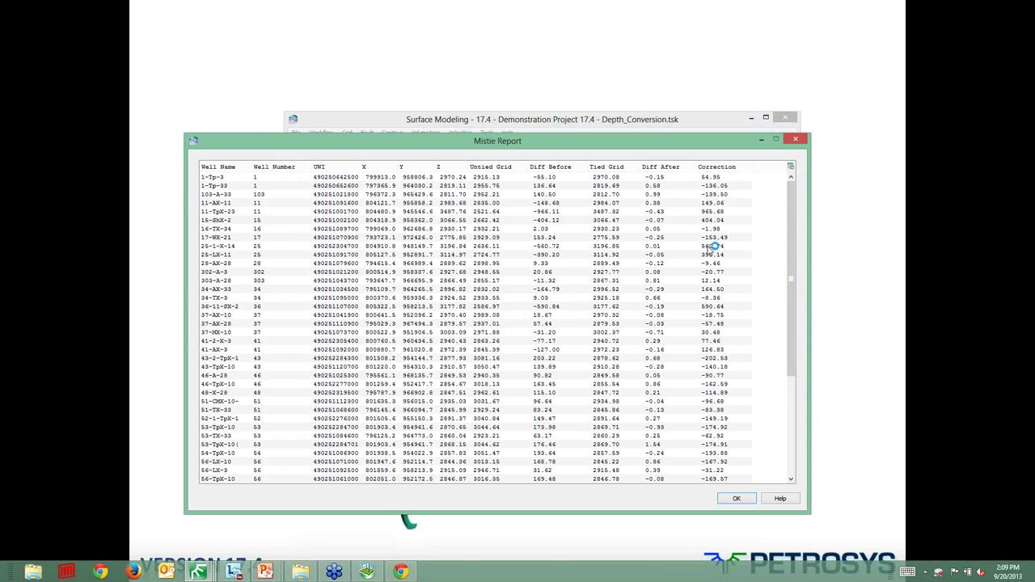
pyautogui.scroll(-6, 790, 289)
pyautogui.click(711, 377)
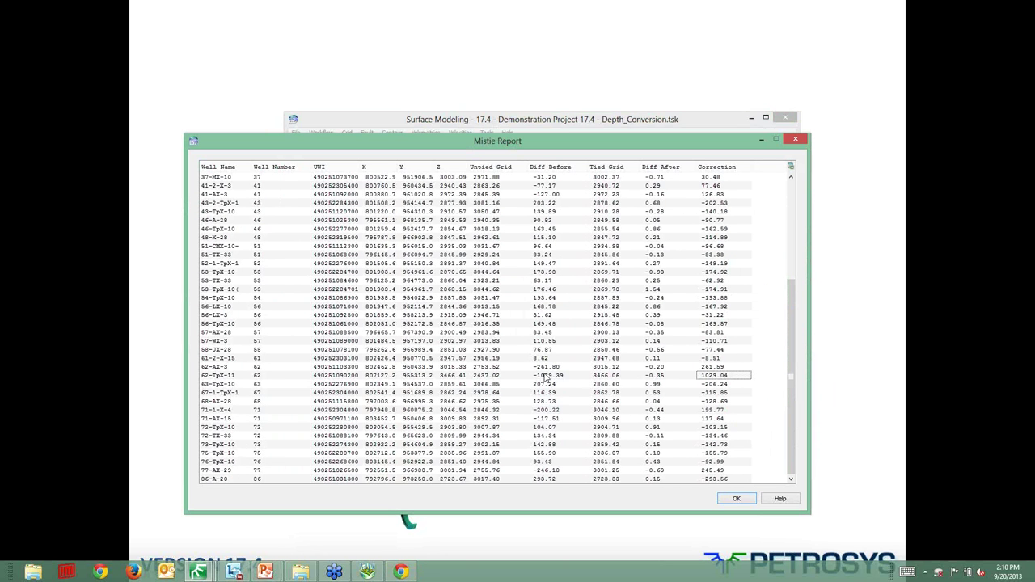
pyautogui.click(231, 377)
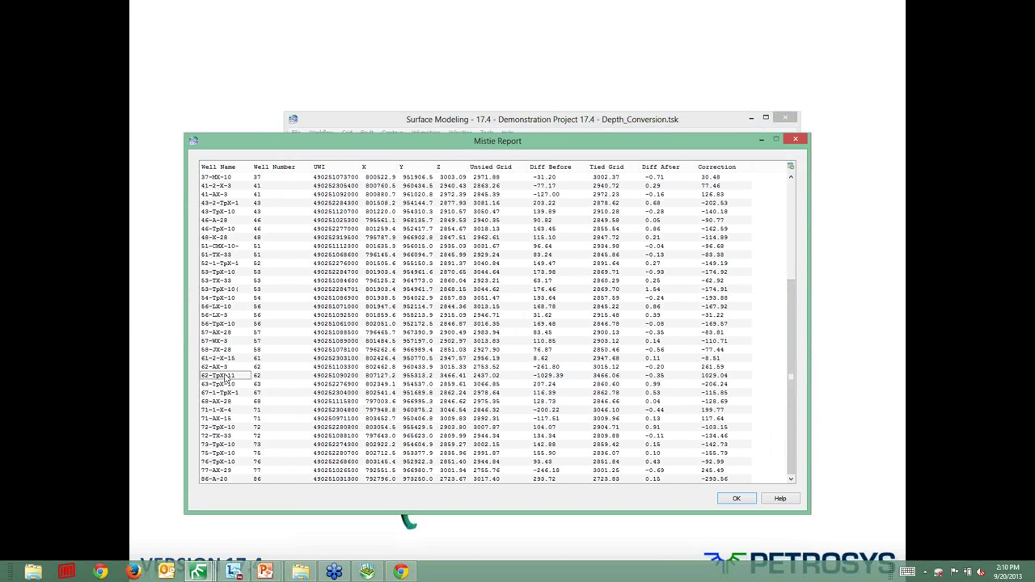
pyautogui.click(734, 499)
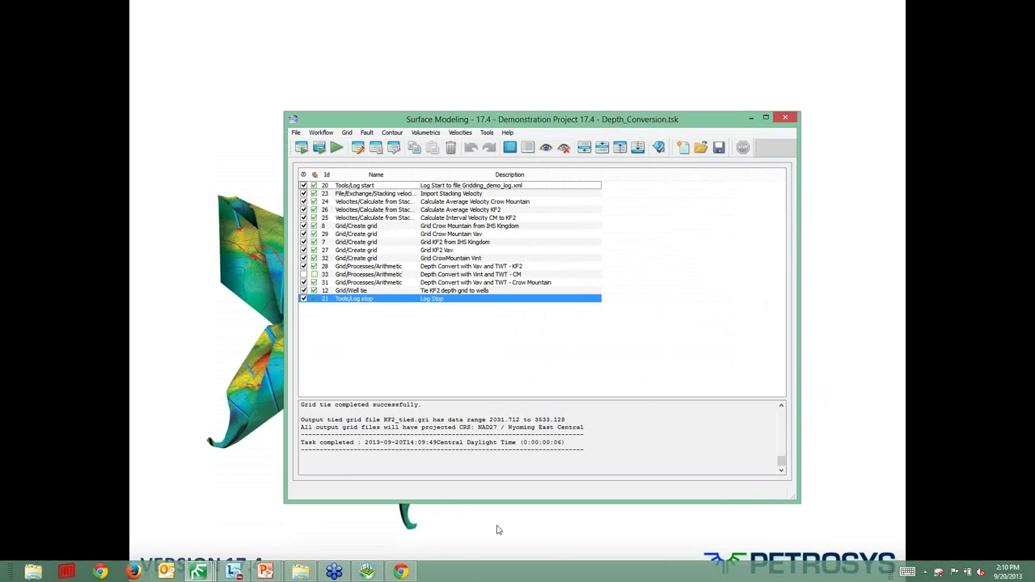
# Switch to the 3D Viewer and open the map Oblique with points.3dm
pyautogui.click(368, 574)
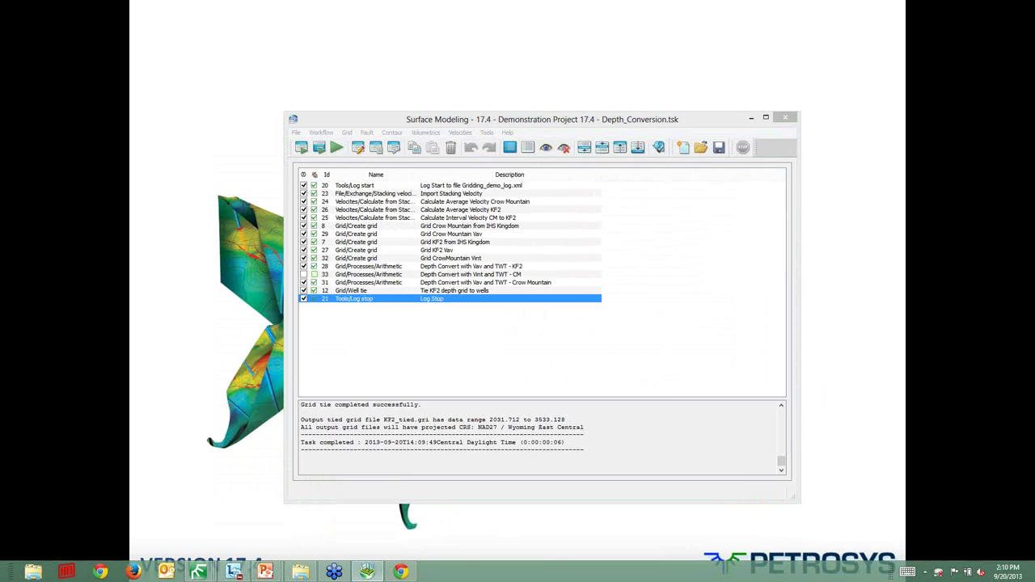
pyautogui.moveTo(1034, 25); pyautogui.dragTo(532, 18)
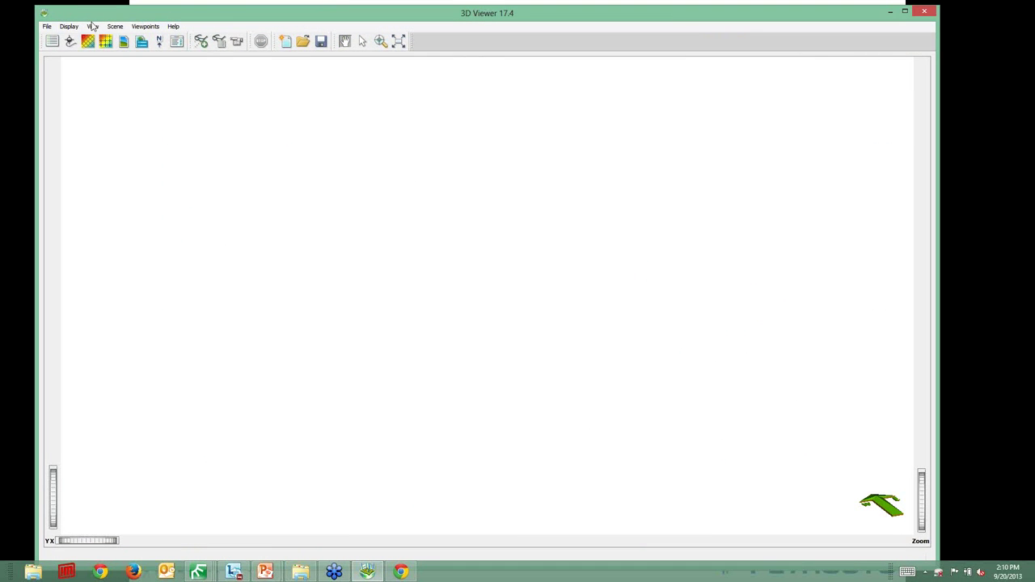
pyautogui.click(304, 41)
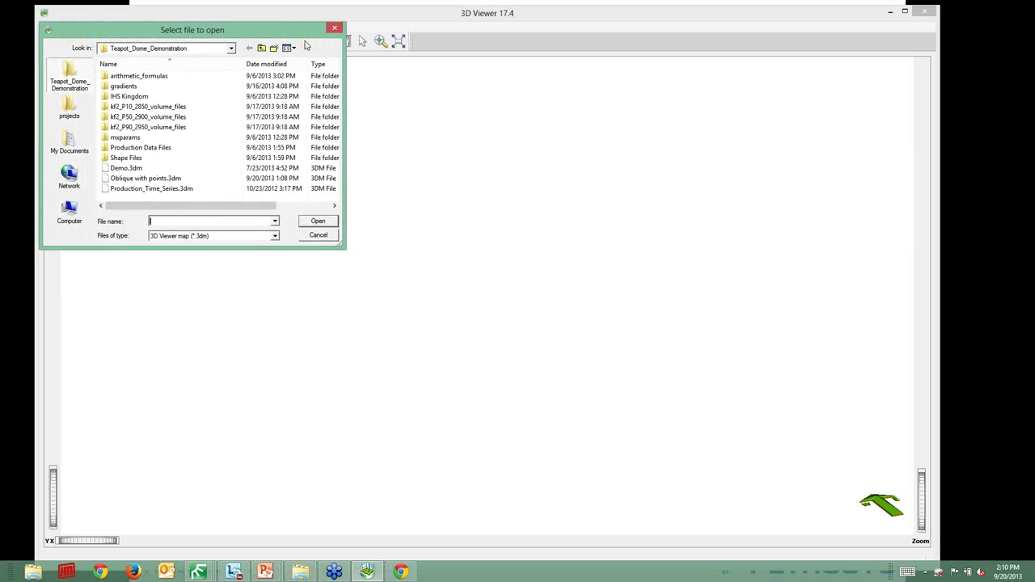
pyautogui.doubleClick(122, 178)
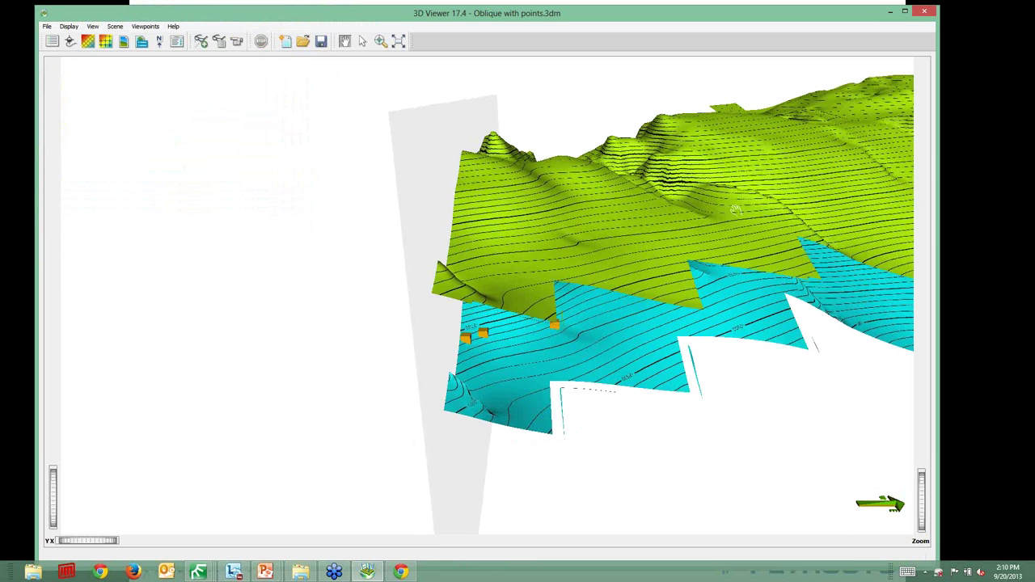
# Select the clipping plane through the two surfaces and rotate it to an azimuth of about 258
pyautogui.moveTo(734, 210); pyautogui.dragTo(553, 227)
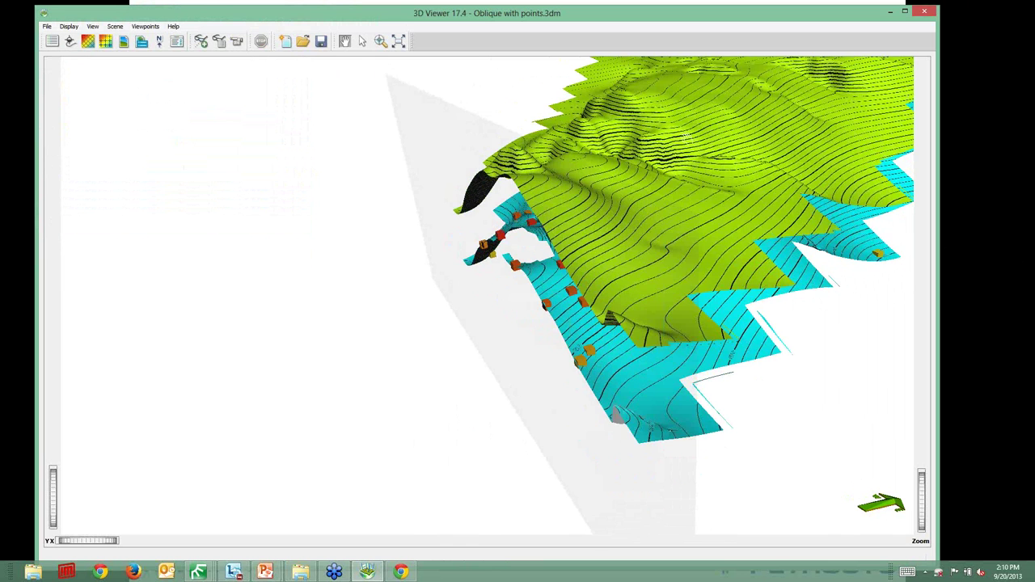
pyautogui.moveTo(711, 122); pyautogui.dragTo(566, 142)
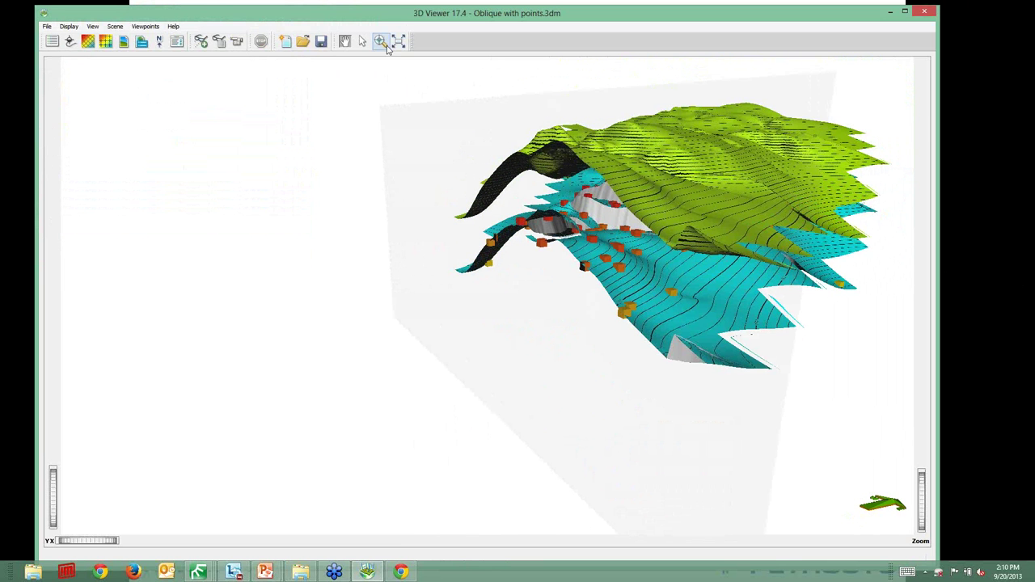
pyautogui.click(362, 40)
pyautogui.click(467, 253)
pyautogui.moveTo(507, 368); pyautogui.dragTo(493, 383)
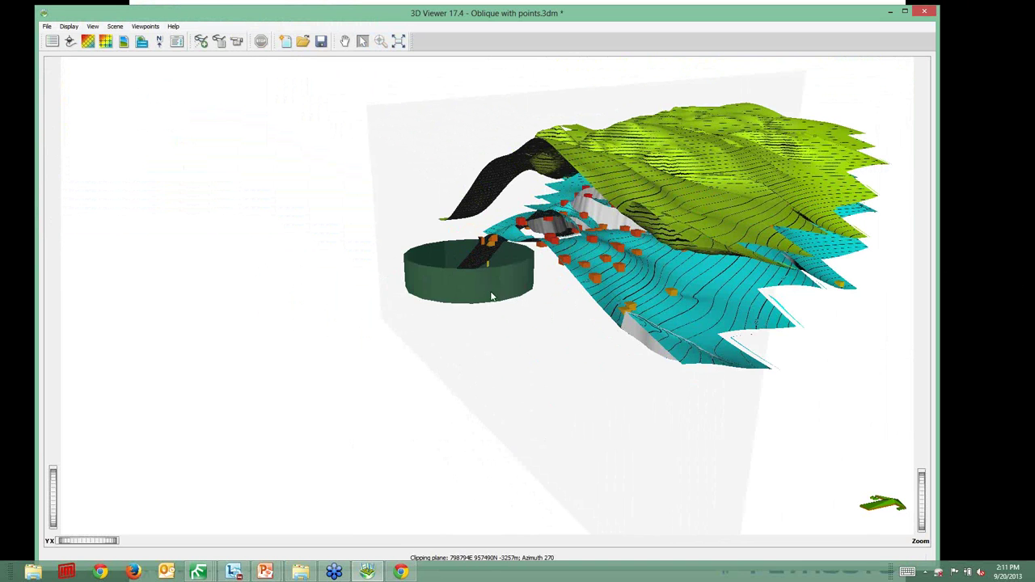
pyautogui.moveTo(458, 277)
pyautogui.mouseDown()
pyautogui.moveTo(428, 288)
pyautogui.moveTo(501, 296)
pyautogui.moveTo(489, 288)
pyautogui.moveTo(571, 277)
pyautogui.moveTo(487, 293)
pyautogui.moveTo(448, 284)
pyautogui.mouseUp()
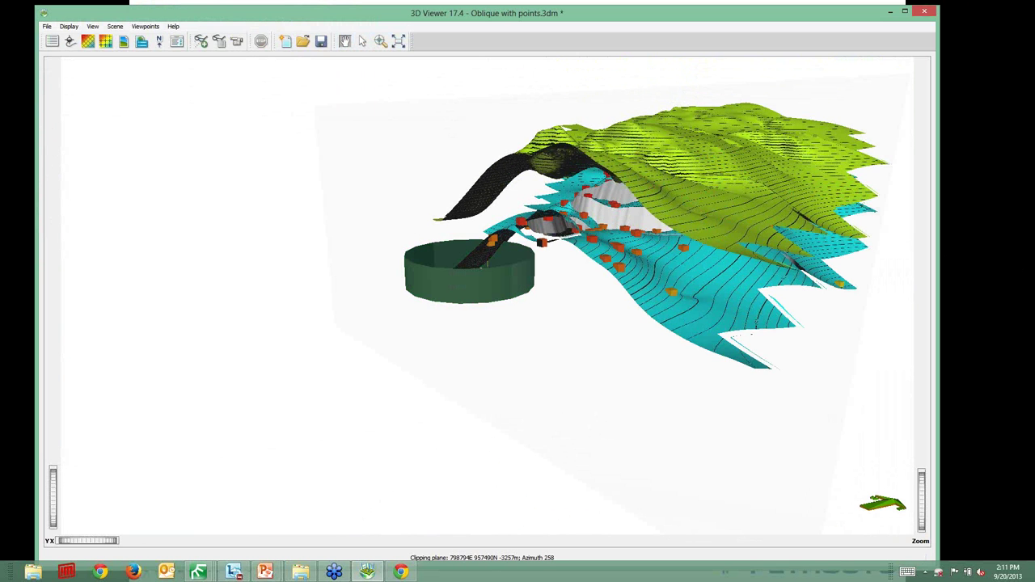
# Rotate the clipping plane further to an azimuth of about 240, viewing the surfaces from a steeper angle
pyautogui.moveTo(436, 145); pyautogui.dragTo(430, 243)
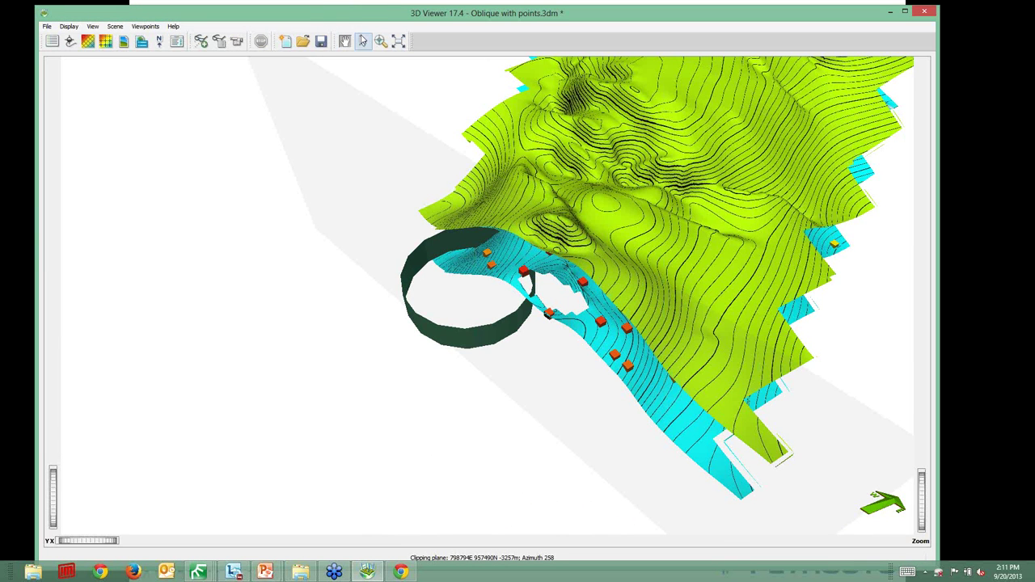
pyautogui.click(363, 41)
pyautogui.moveTo(436, 342); pyautogui.dragTo(453, 344)
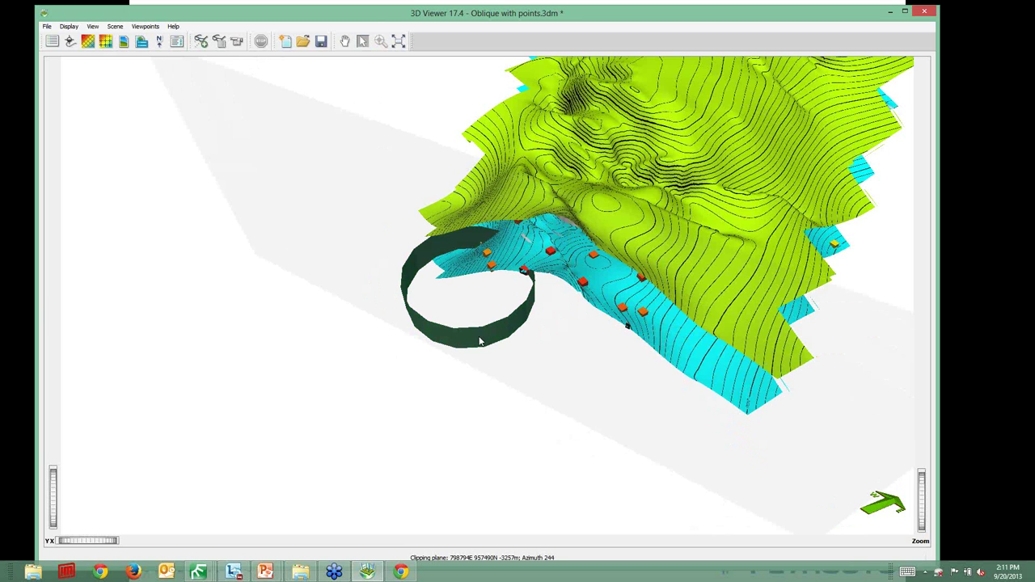
pyautogui.moveTo(479, 342); pyautogui.dragTo(489, 346)
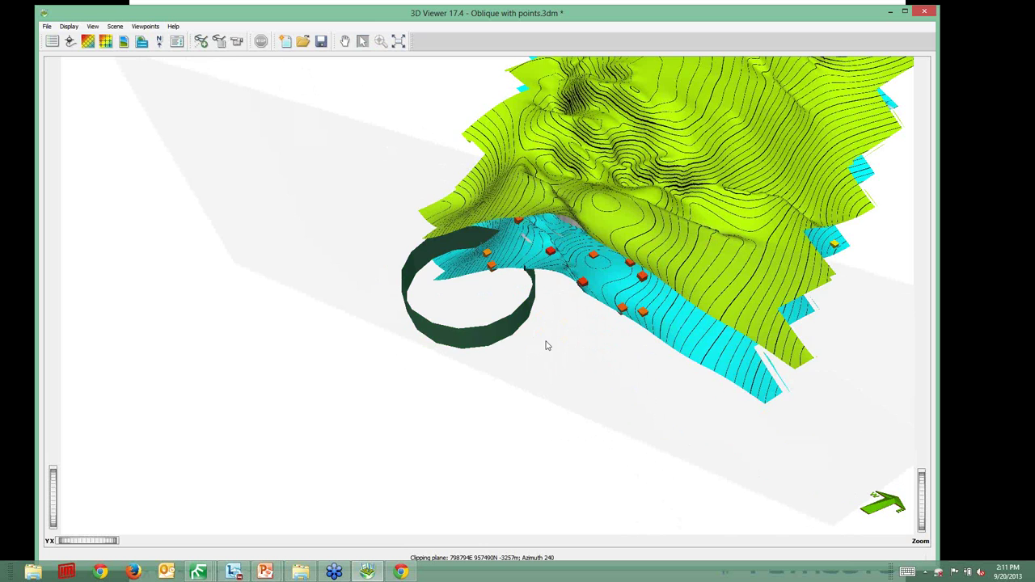
# Rotate the clipping plane to an azimuth of about 234 and view the cut surfaces and points from a low side angle
pyautogui.moveTo(545, 346); pyautogui.dragTo(514, 295)
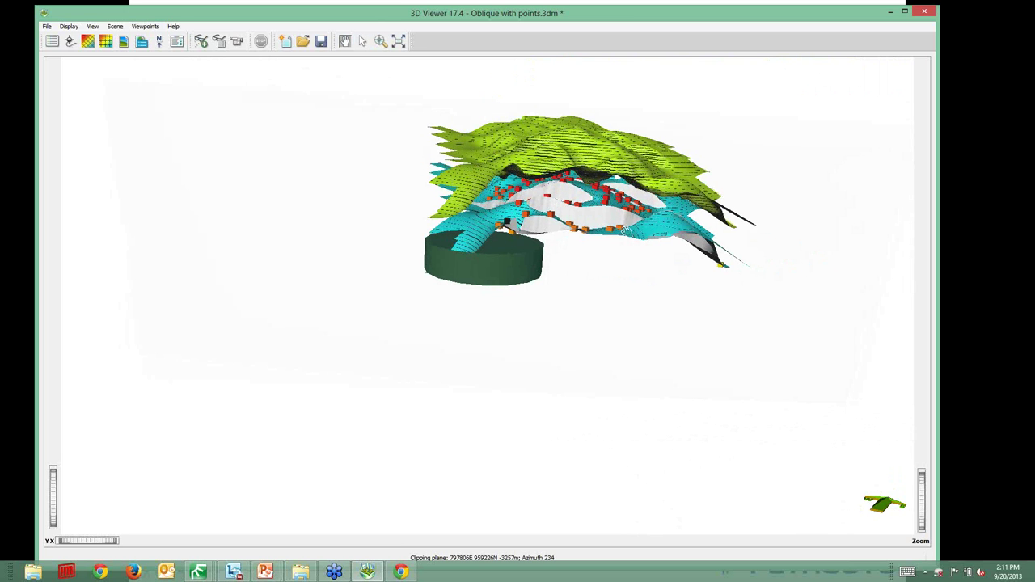
pyautogui.moveTo(529, 209)
pyautogui.mouseDown()
pyautogui.moveTo(484, 212)
pyautogui.moveTo(514, 222)
pyautogui.mouseUp()
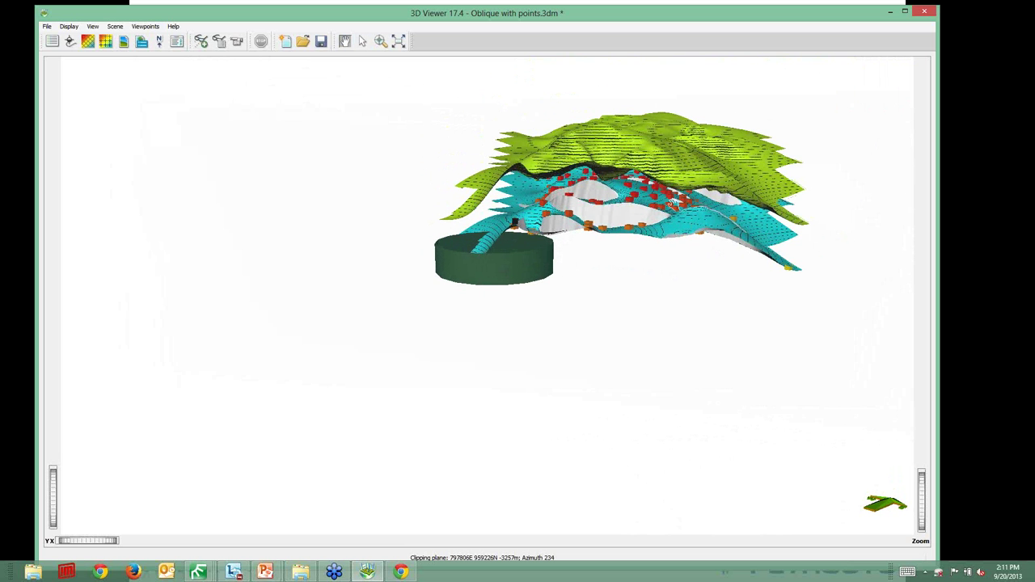
pyautogui.moveTo(533, 256)
pyautogui.mouseDown()
pyautogui.moveTo(544, 227)
pyautogui.moveTo(543, 242)
pyautogui.mouseUp()
# Close the 3D Viewer without saving the map changes, and close the Surface Modeling window
pyautogui.click(922, 13)
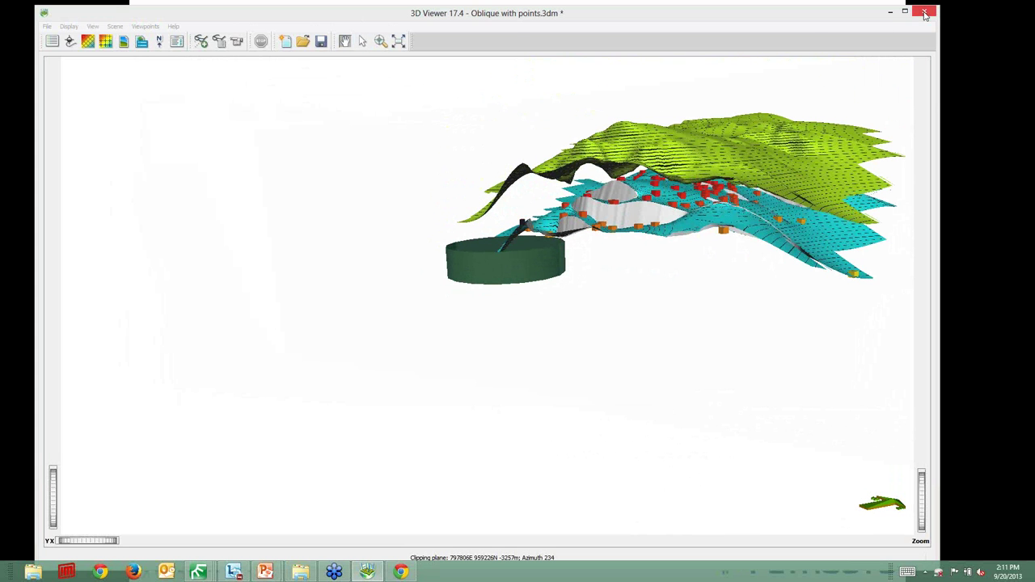
pyautogui.click(503, 305)
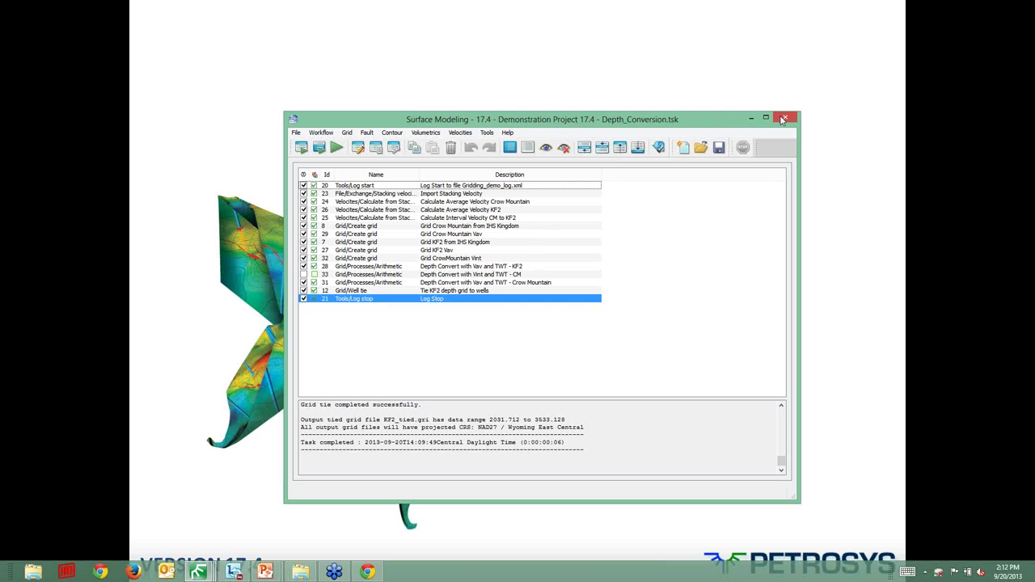
pyautogui.click(782, 120)
# Return to the main Petrosys window and switch the active project to Australia Targa v17.4
pyautogui.moveTo(197, 573)
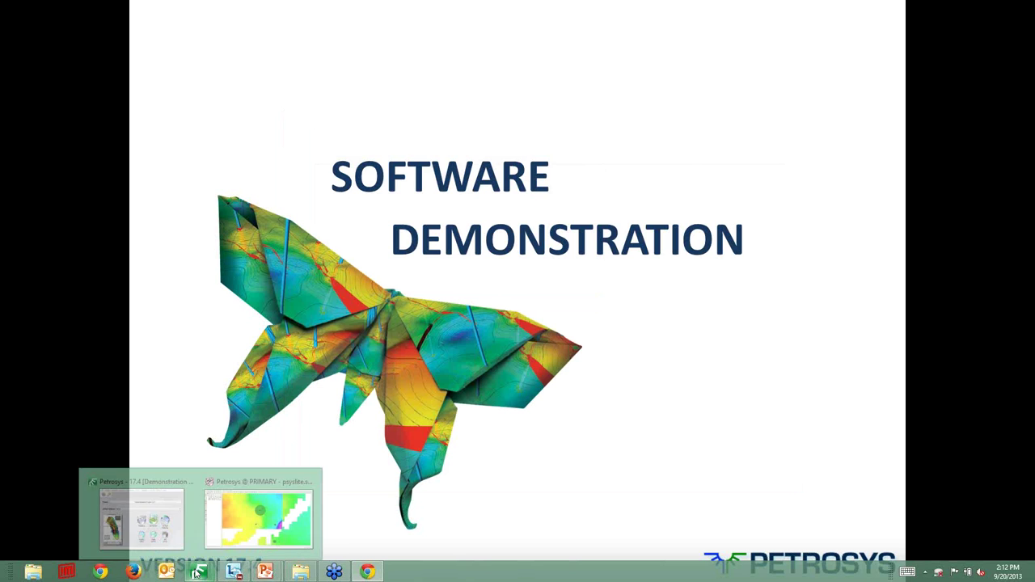
pyautogui.click(155, 537)
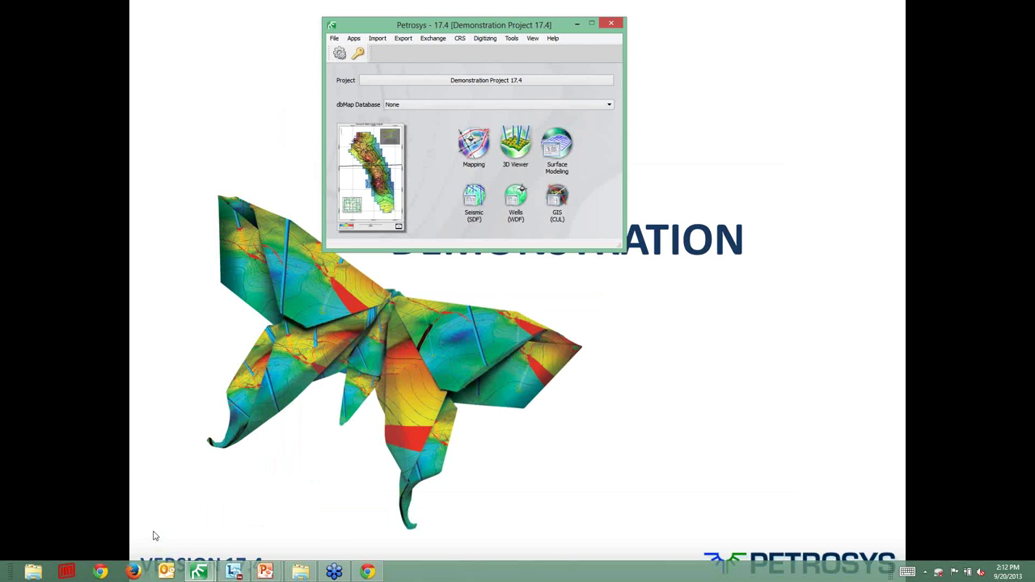
pyautogui.click(472, 83)
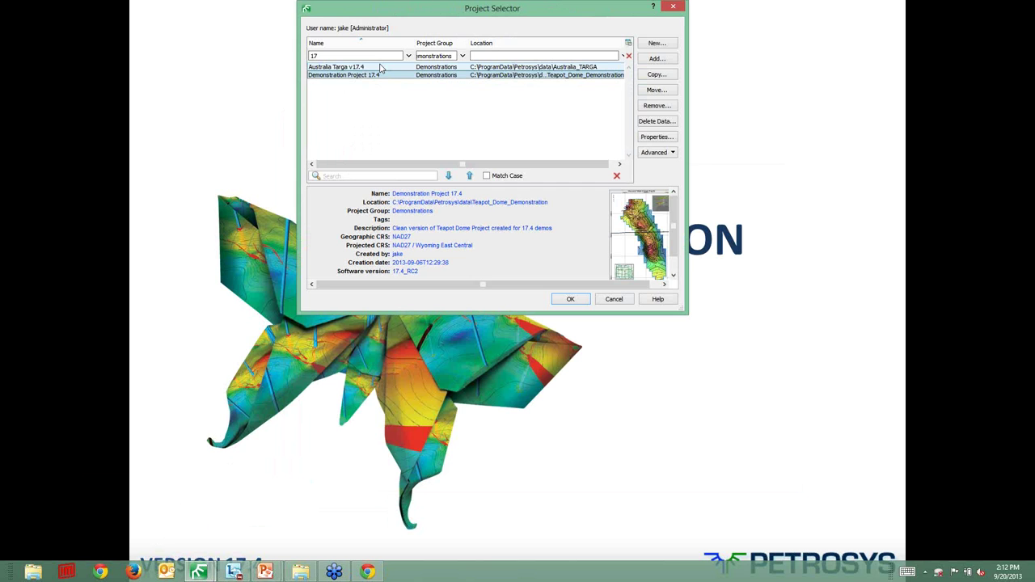
pyautogui.click(380, 67)
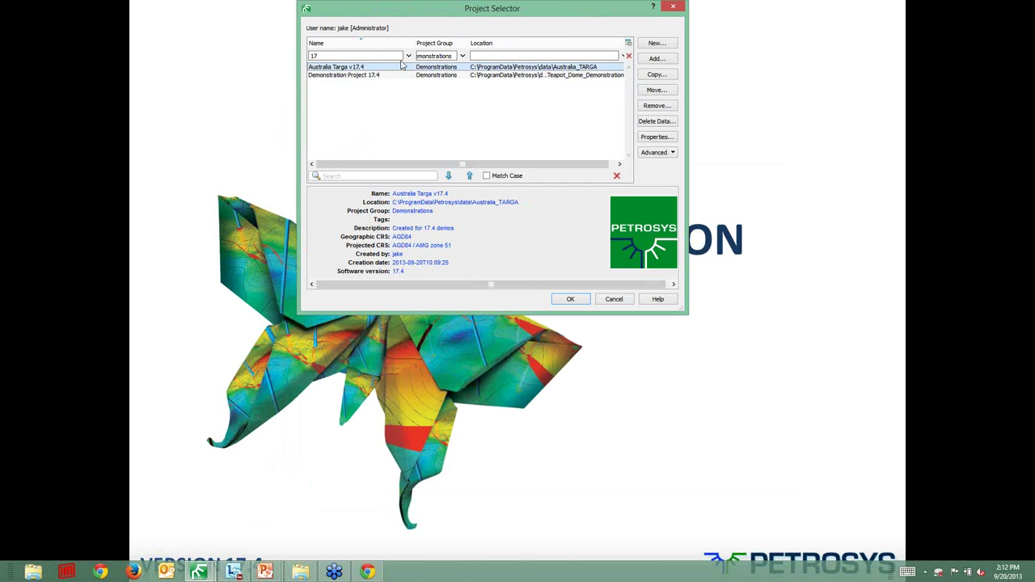
pyautogui.click(570, 299)
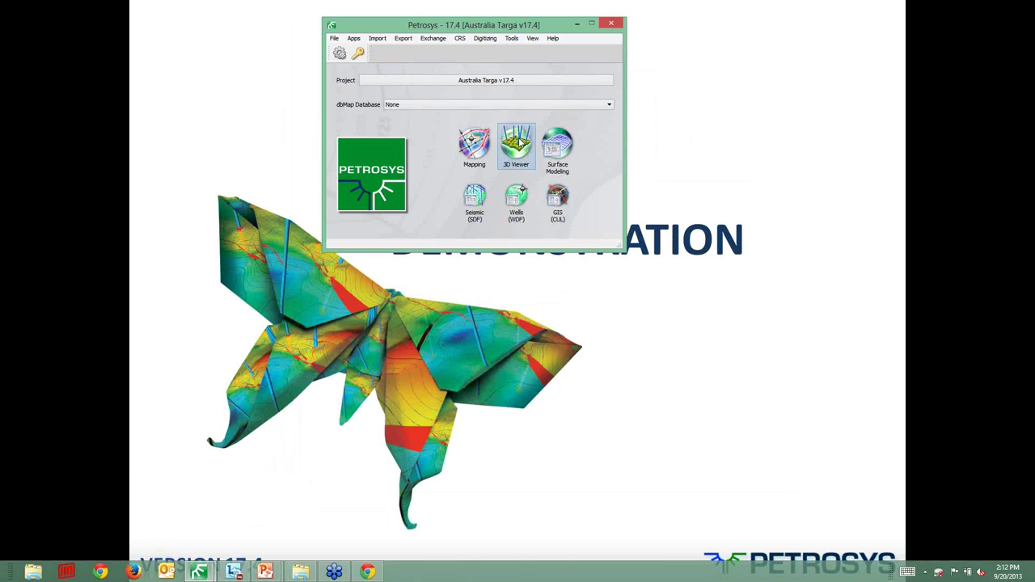
# Launch the 3D Viewer and open the display file MicroSeismic.3dm
pyautogui.click(519, 143)
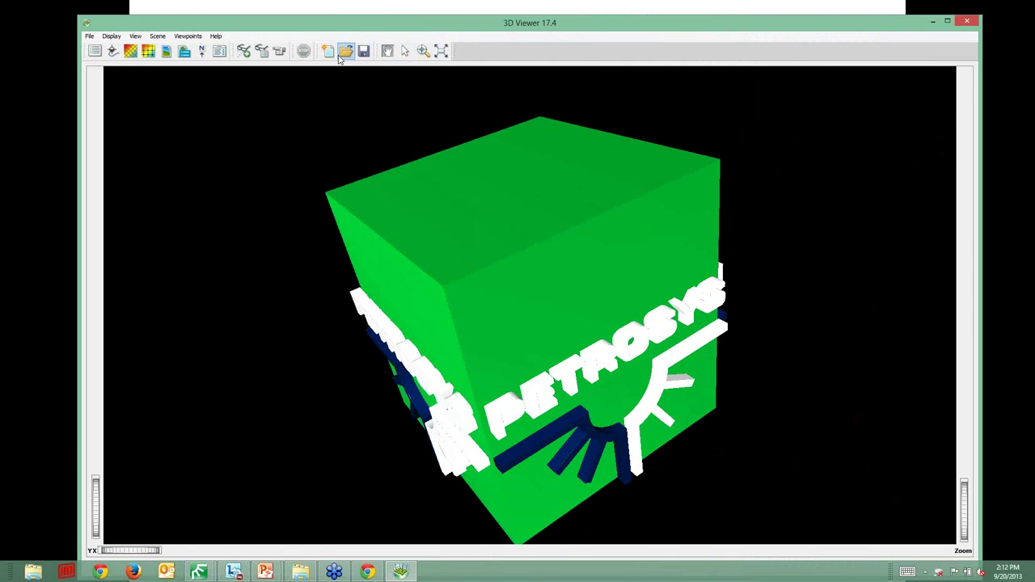
pyautogui.click(345, 51)
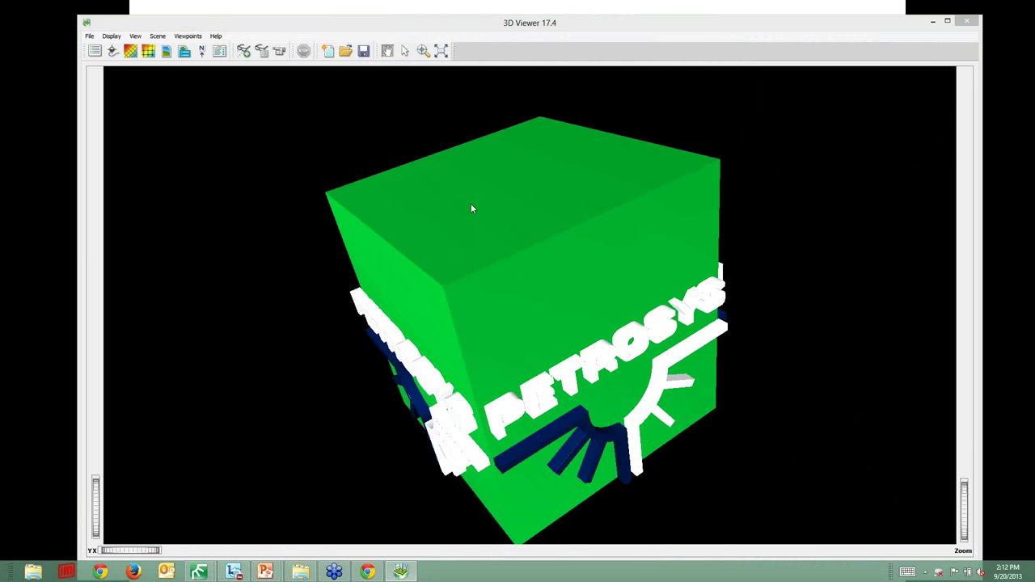
pyautogui.click(169, 101)
pyautogui.click(360, 230)
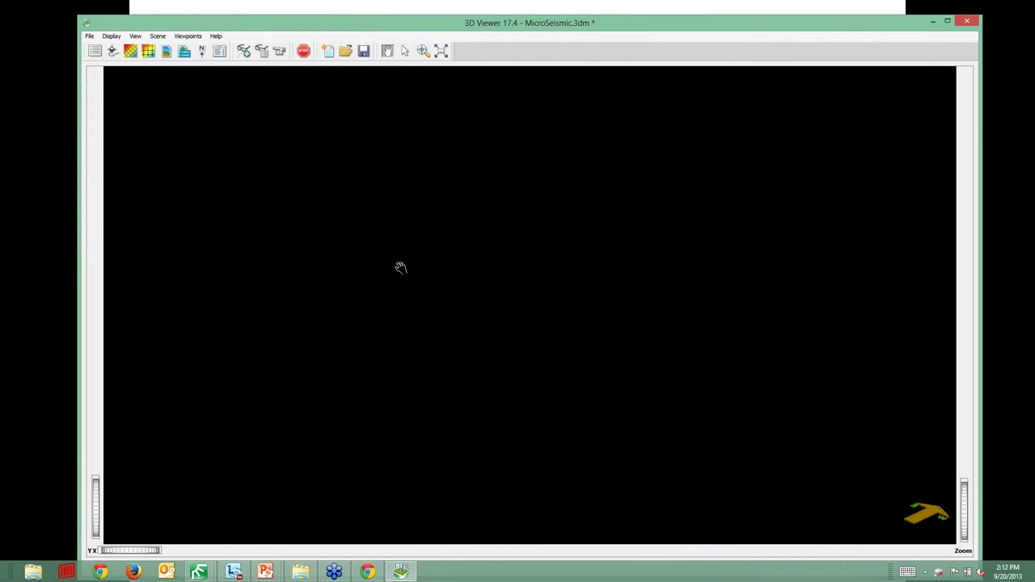
# Turn on the Stage 1, Stage 2 and Stage 3 Excel point data in the 3D display list alongside the wells
pyautogui.moveTo(400, 268); pyautogui.dragTo(483, 381)
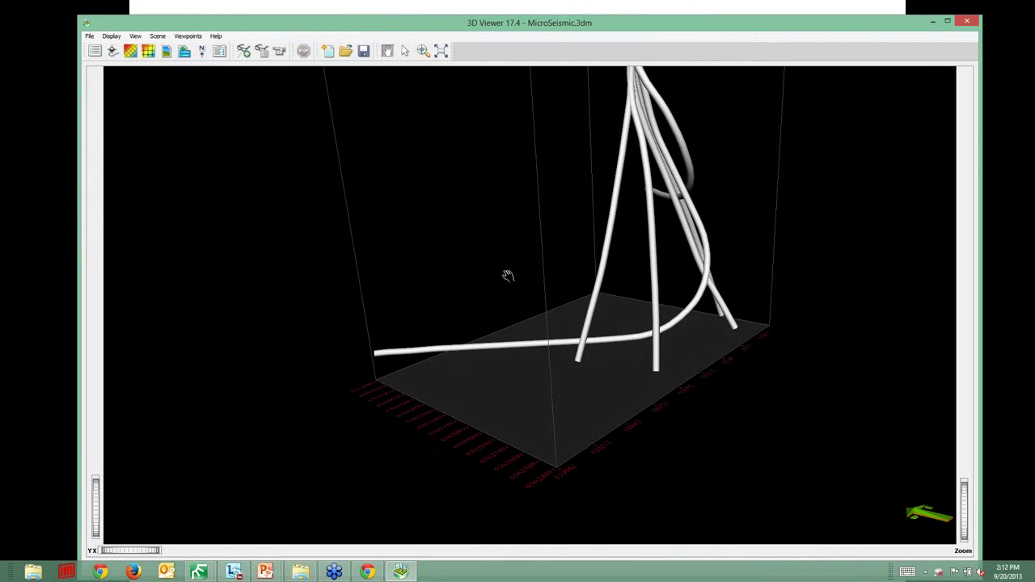
pyautogui.scroll(-3, 508, 276)
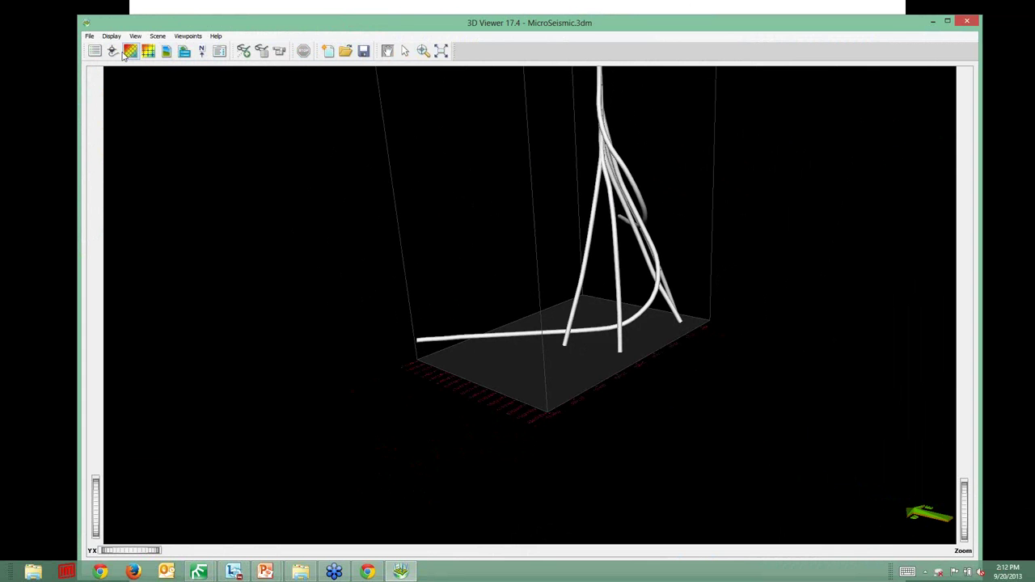
pyautogui.click(94, 50)
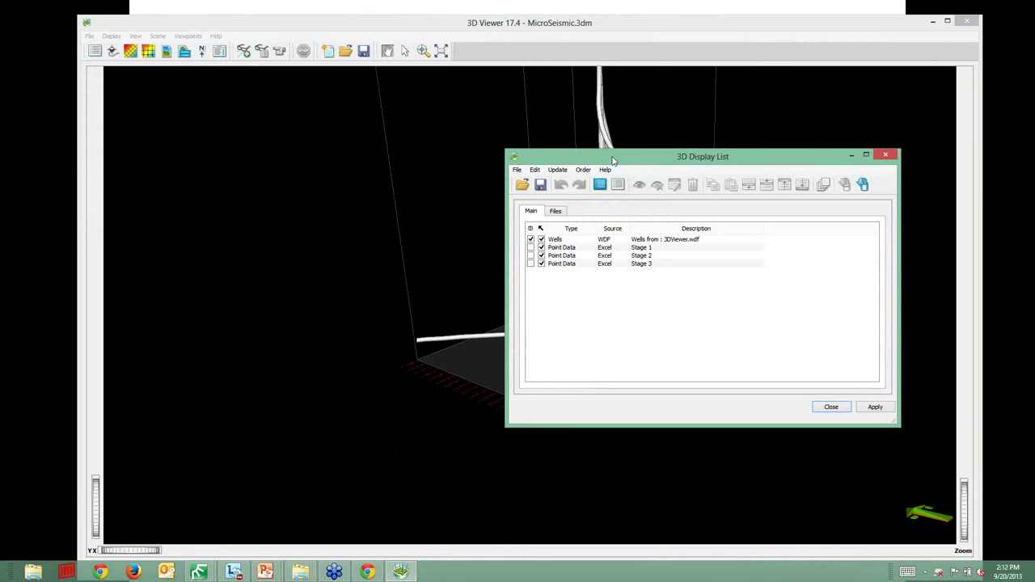
pyautogui.moveTo(636, 155); pyautogui.dragTo(752, 132)
pyautogui.click(649, 223)
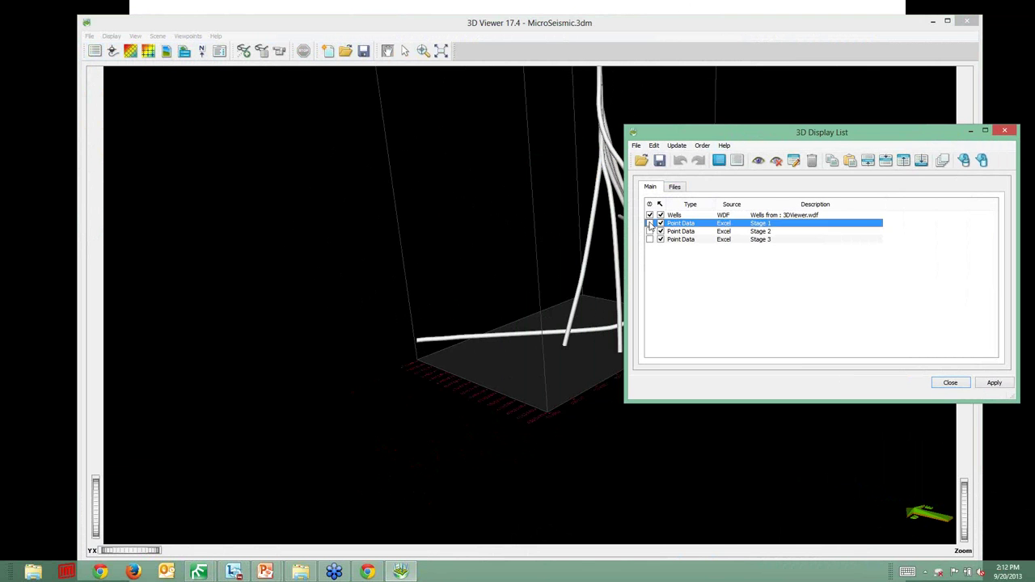
pyautogui.click(649, 232)
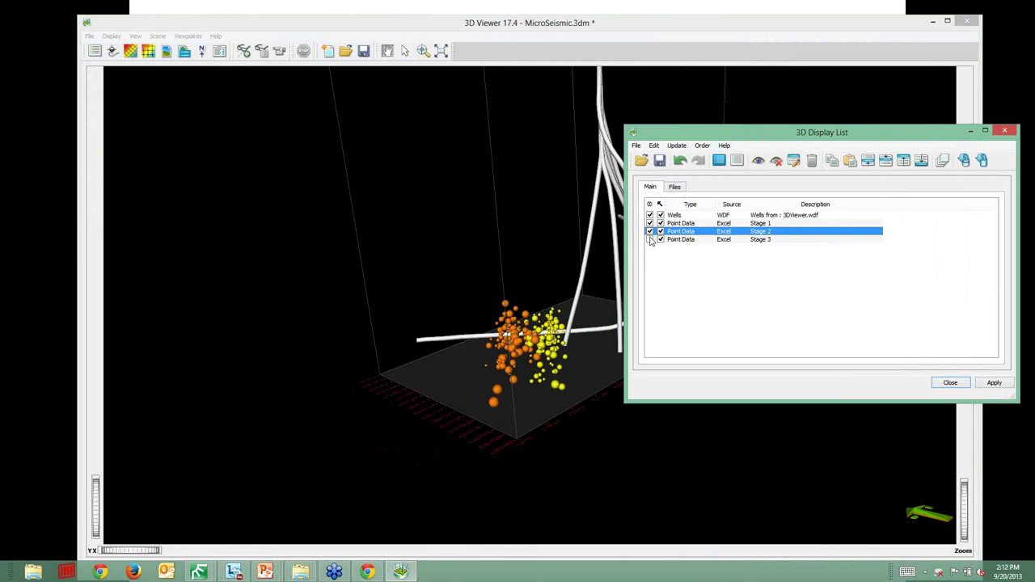
pyautogui.click(649, 240)
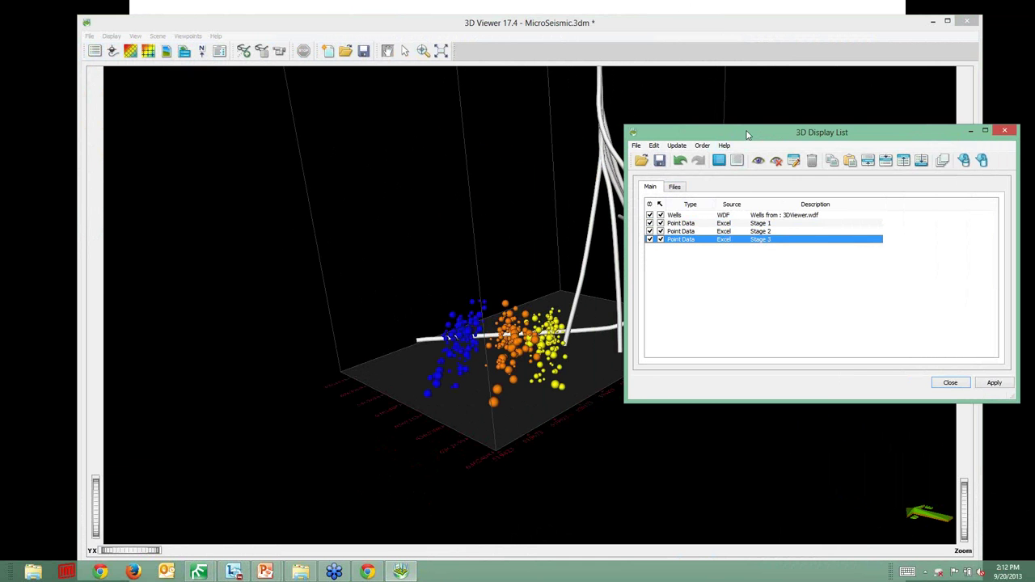
pyautogui.moveTo(748, 133); pyautogui.dragTo(1034, 132)
# Examine the microseismic points around the horizontal well from several angles, and close the 3D Viewer without saving
pyautogui.moveTo(473, 366); pyautogui.dragTo(504, 342)
pyautogui.moveTo(510, 296); pyautogui.dragTo(487, 379)
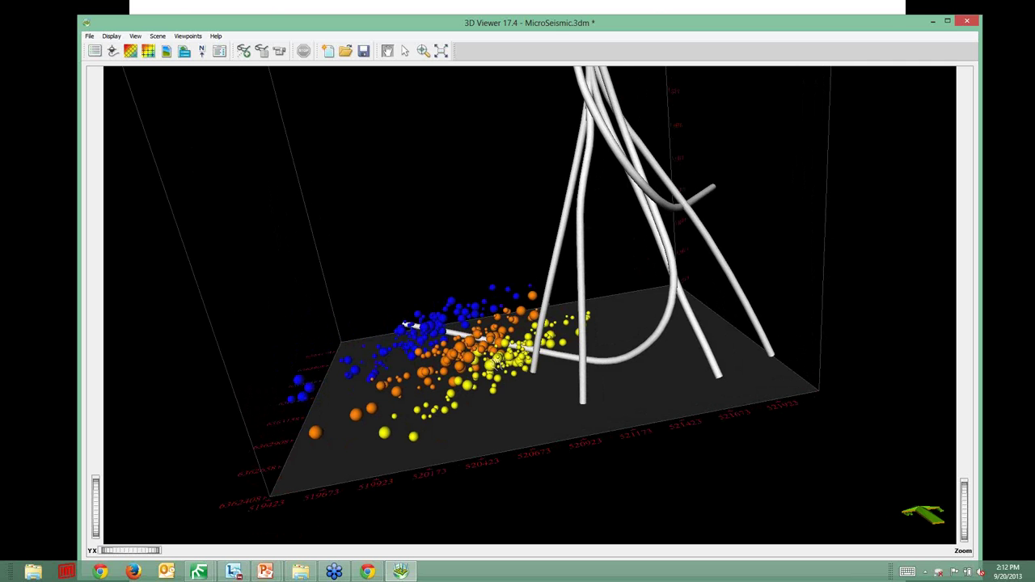
pyautogui.moveTo(464, 346); pyautogui.dragTo(477, 362)
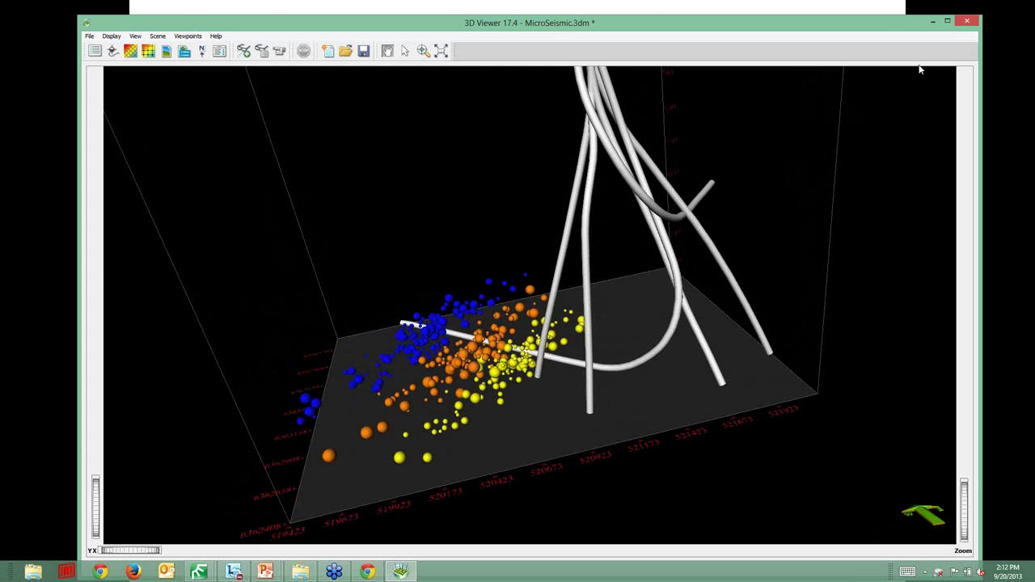
pyautogui.moveTo(488, 360); pyautogui.dragTo(460, 356)
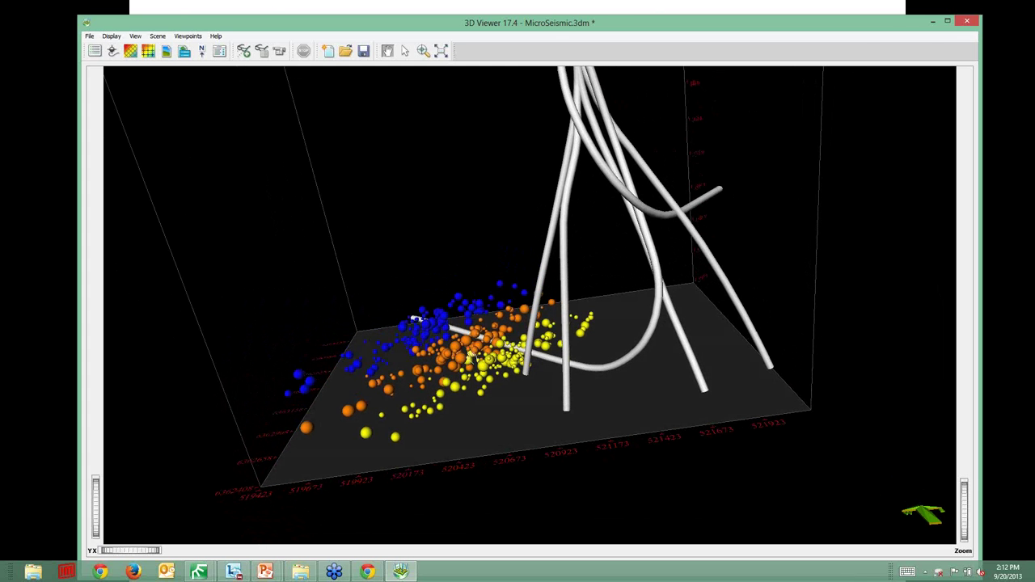
pyautogui.click(967, 21)
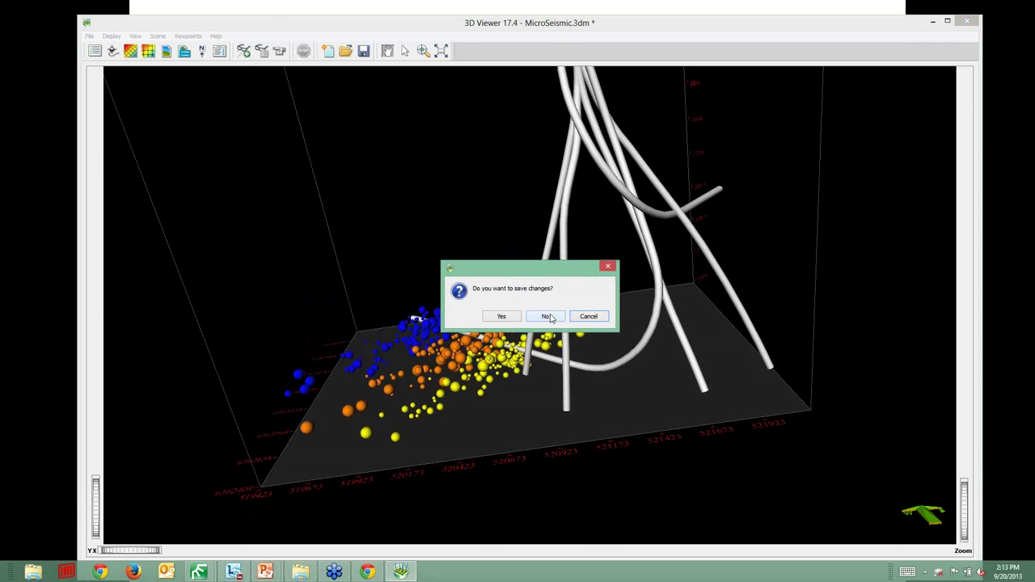
pyautogui.click(547, 316)
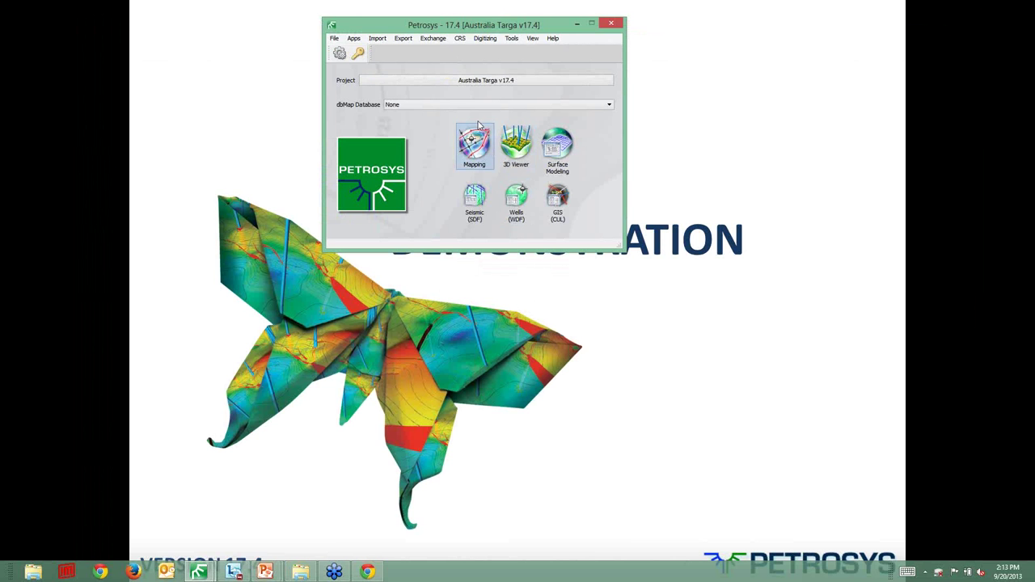
# Switch the active project back to Demonstration Project 17.4
pyautogui.click(474, 81)
pyautogui.click(376, 75)
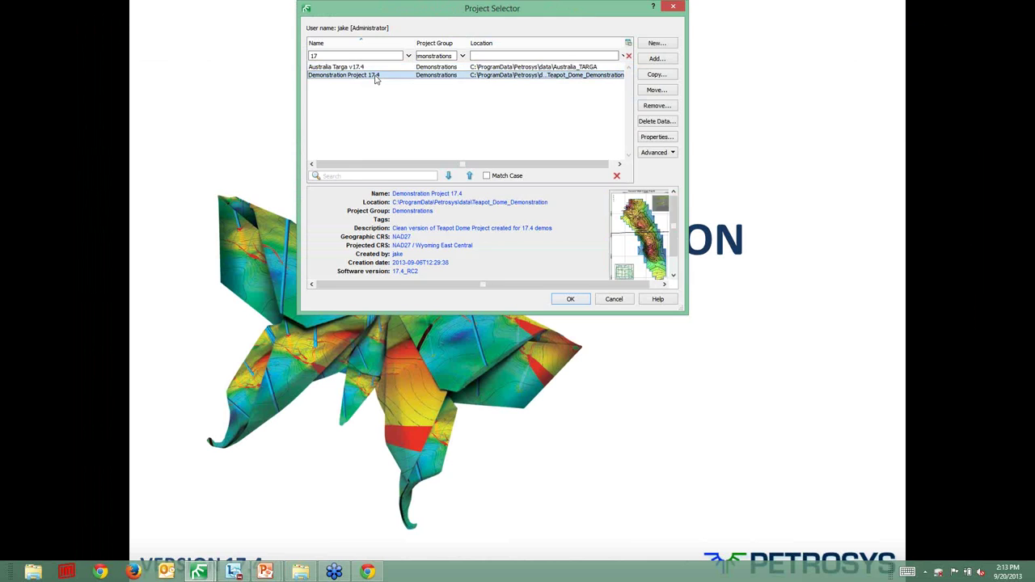
pyautogui.doubleClick(375, 76)
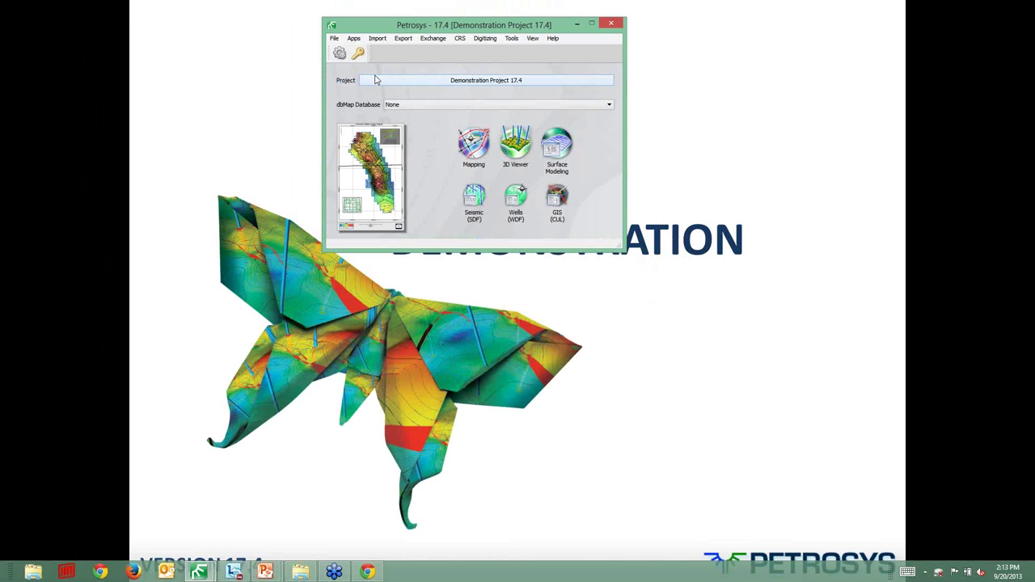
# Start Mapping and open the map file Grouped_Layers.dbm together with its map sheet
pyautogui.click(476, 162)
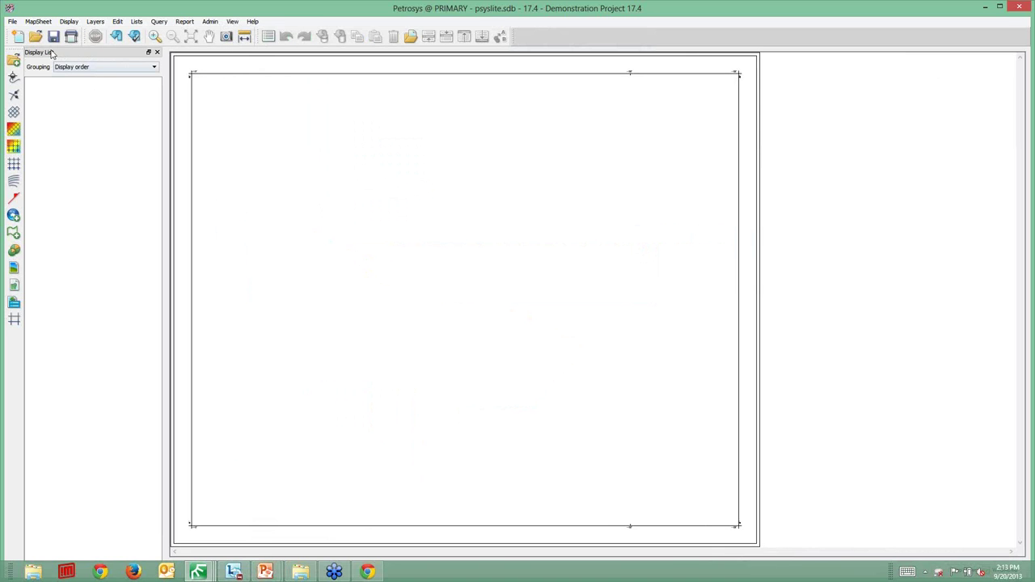
pyautogui.click(35, 36)
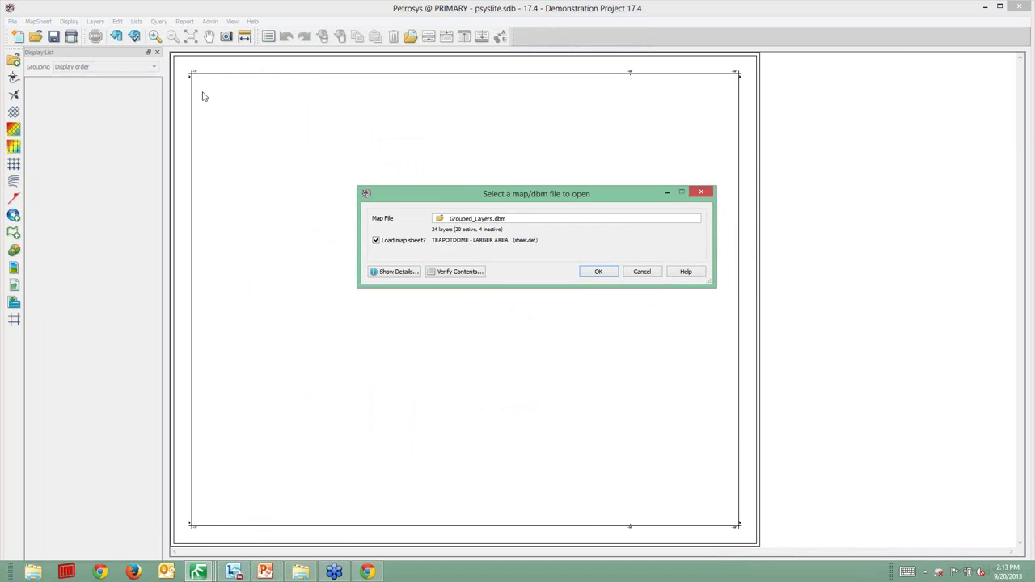
pyautogui.click(594, 272)
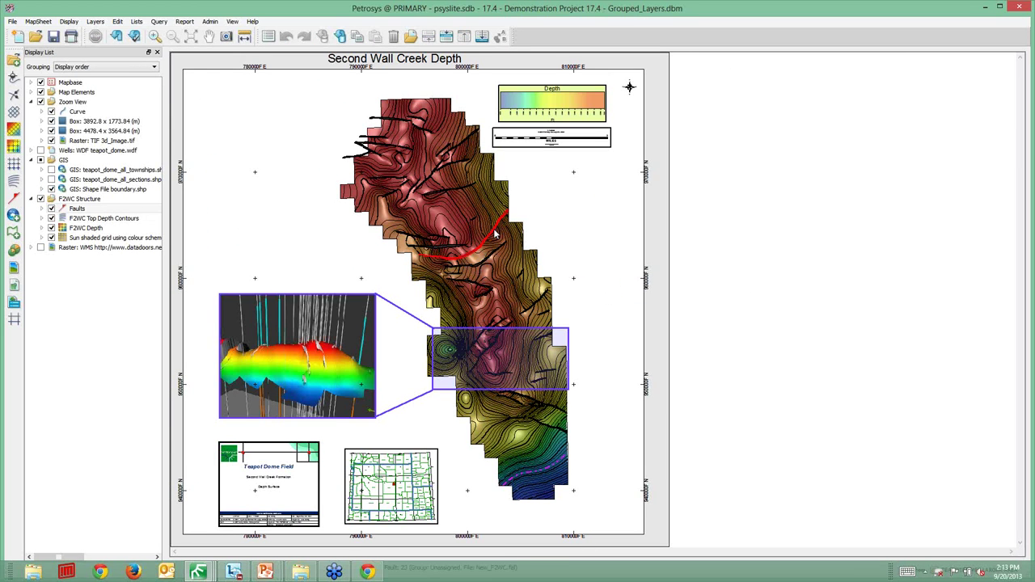
# Look over the layer and FaultRisk commands available for the long curved fault across the middle of the structure
pyautogui.rightClick(496, 234)
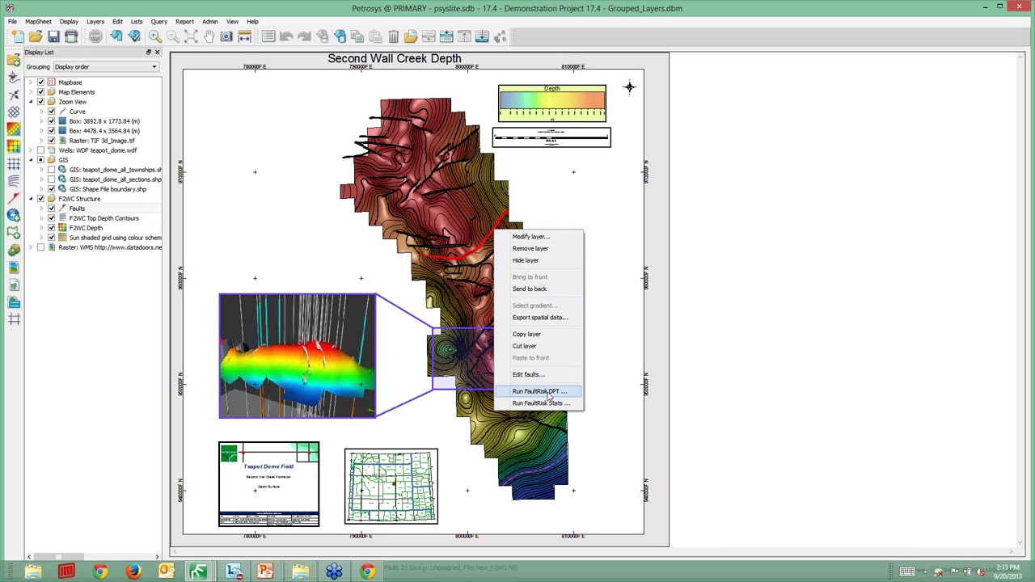
pyautogui.click(521, 236)
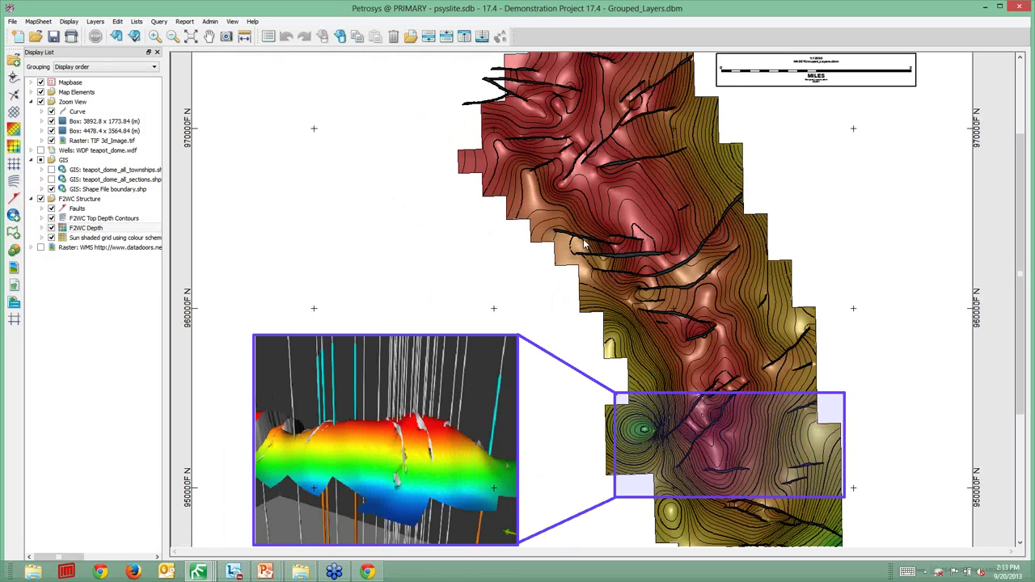
# Export the entire map as Grouped_Layers.pdf with georeference info and layers, replacing the existing file
pyautogui.click(12, 22)
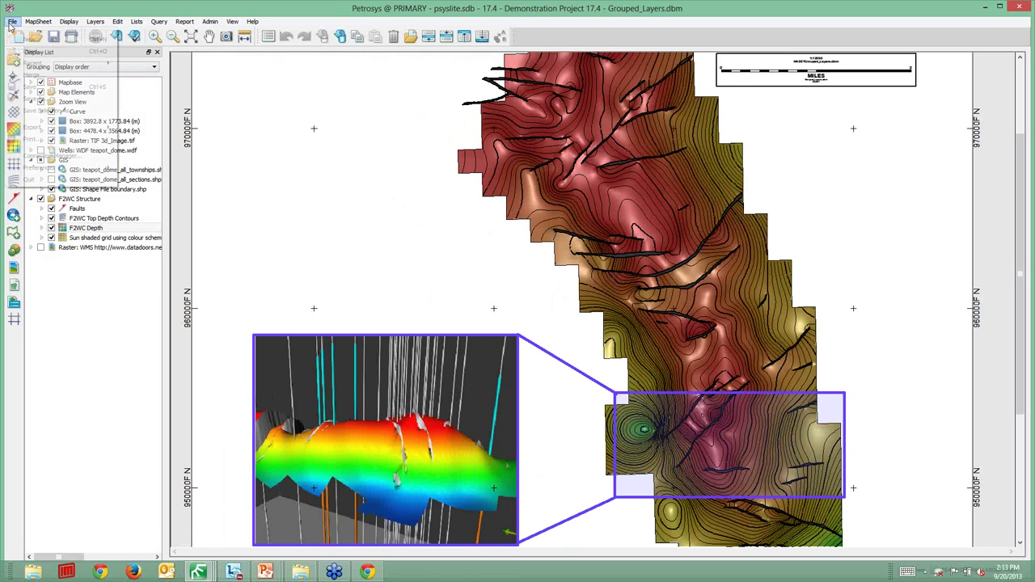
pyautogui.moveTo(45, 127)
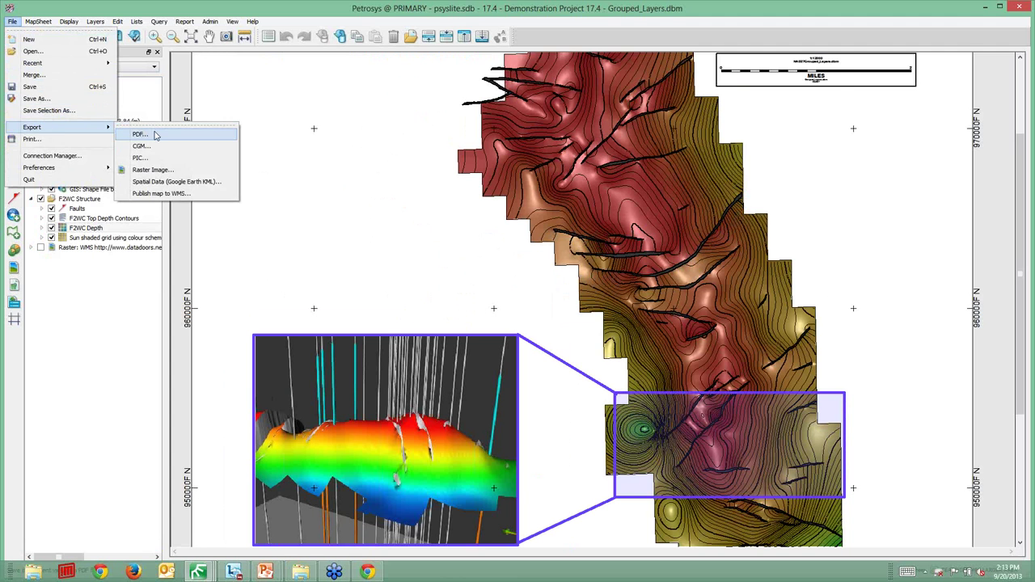
pyautogui.click(156, 135)
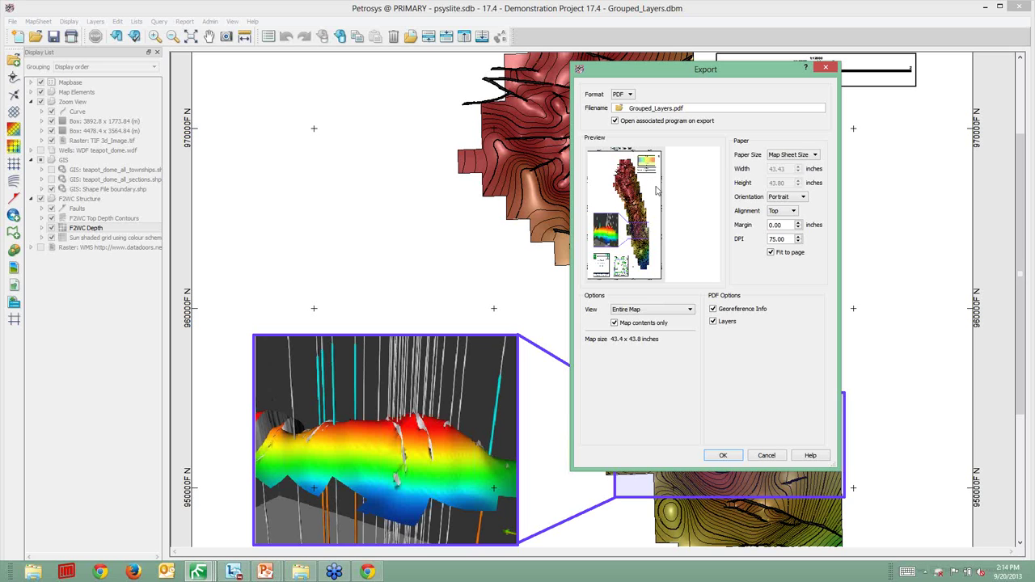
pyautogui.click(723, 456)
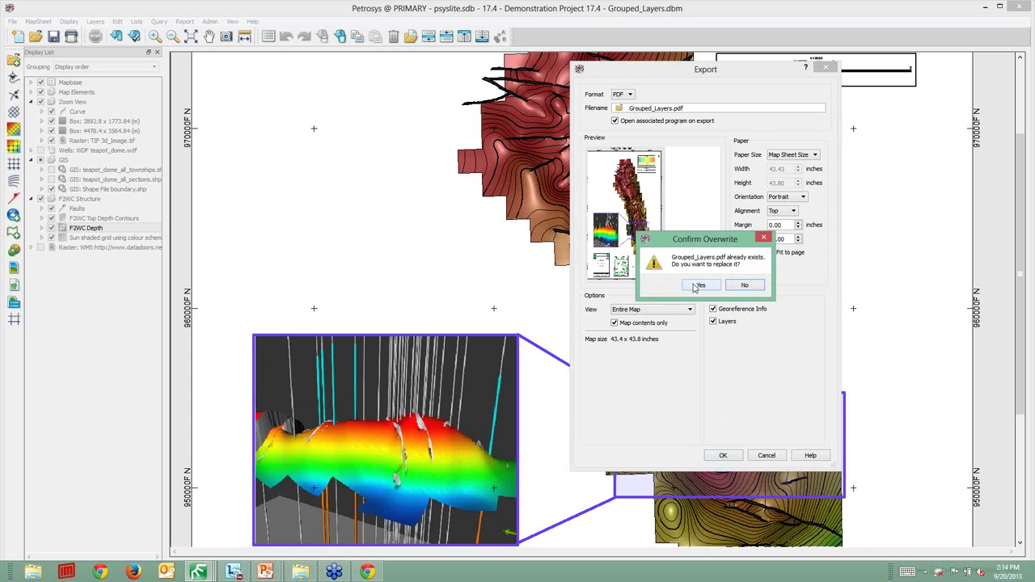
pyautogui.click(697, 287)
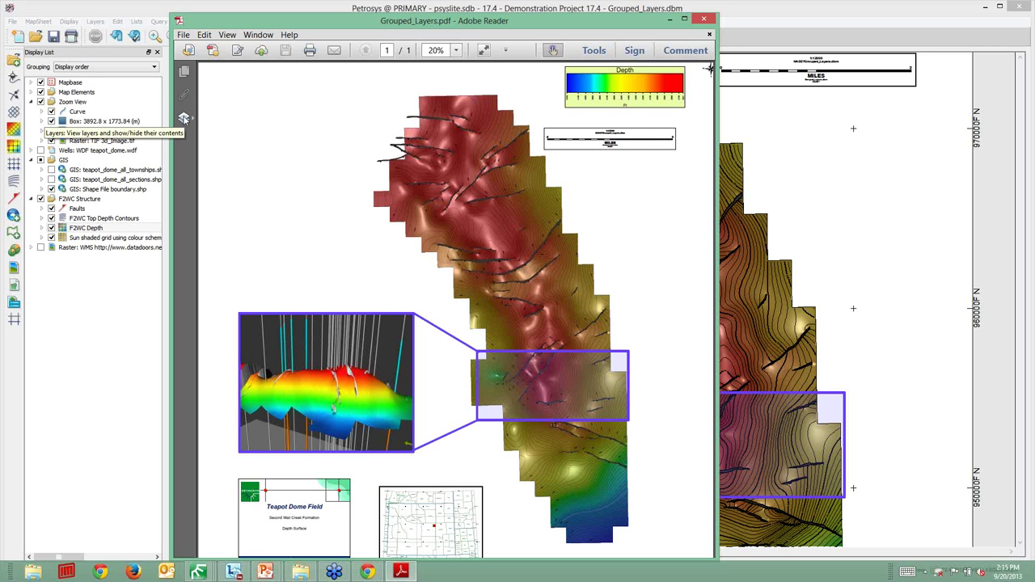
# Check the exported PDF's F2WC Structure layers by toggling the sun shaded grid and F2WC Depth off and on, and close the PDF
pyautogui.click(184, 119)
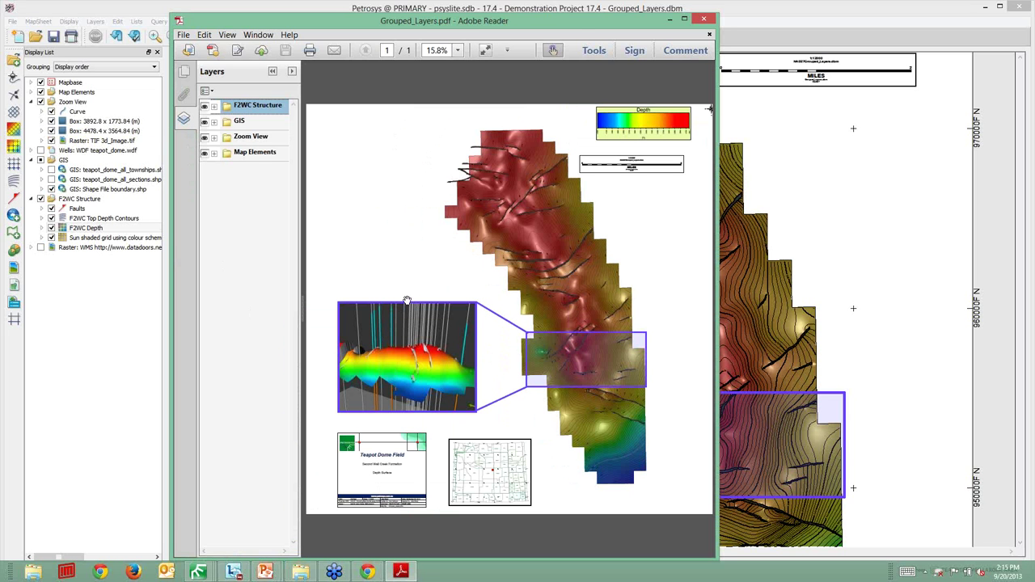
pyautogui.click(215, 107)
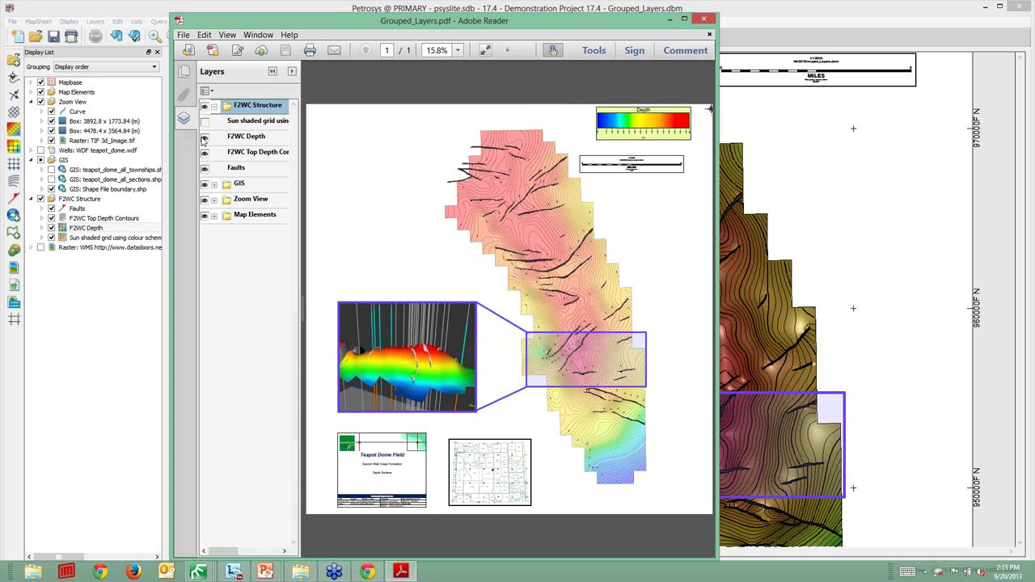
pyautogui.click(204, 120)
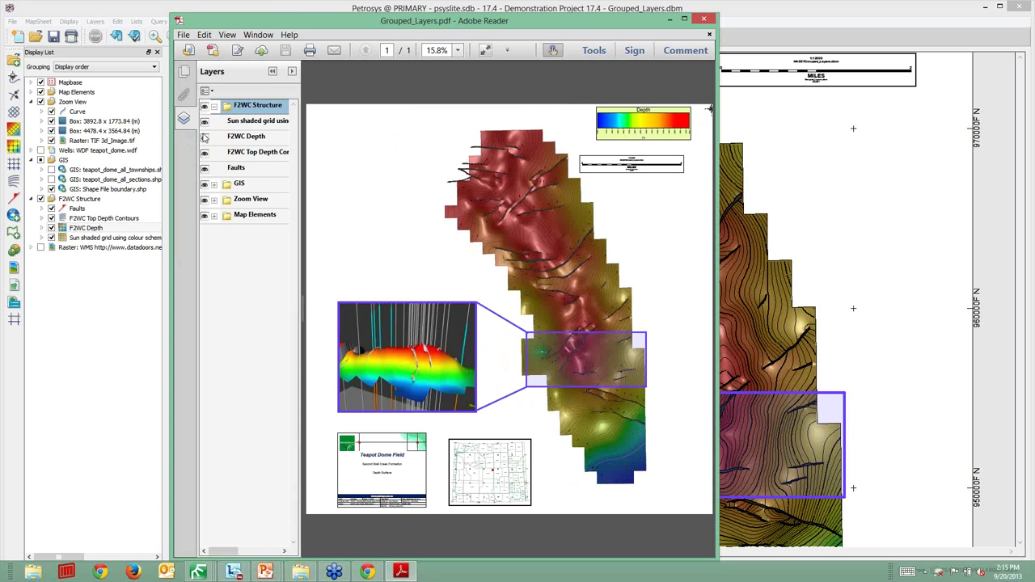
pyautogui.click(204, 136)
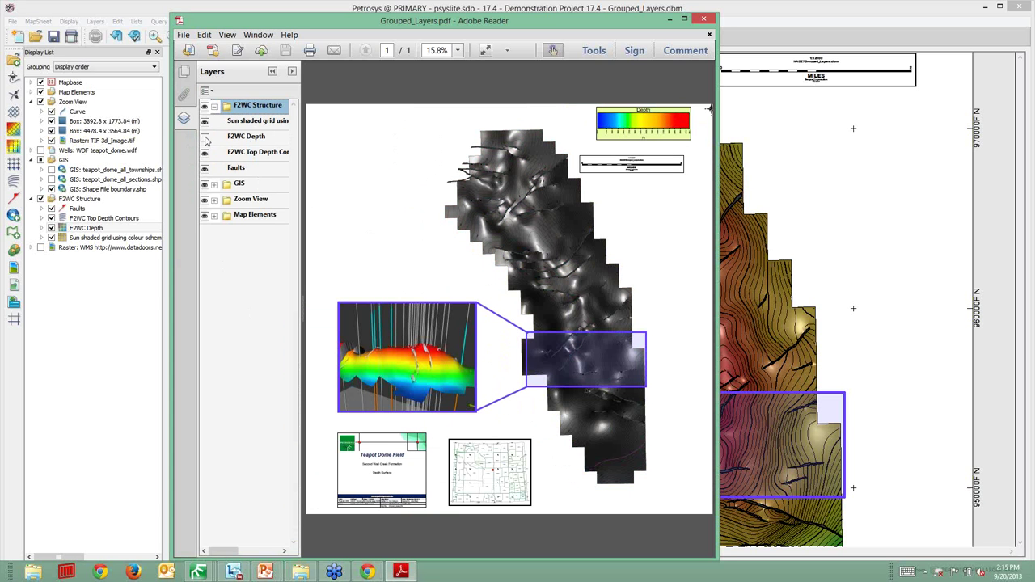
pyautogui.click(205, 136)
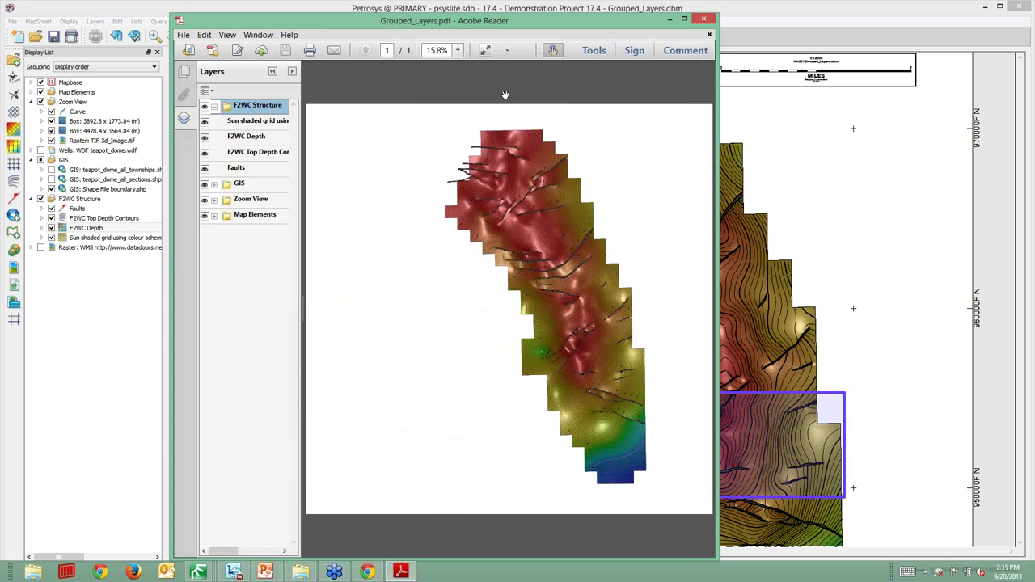
pyautogui.click(703, 19)
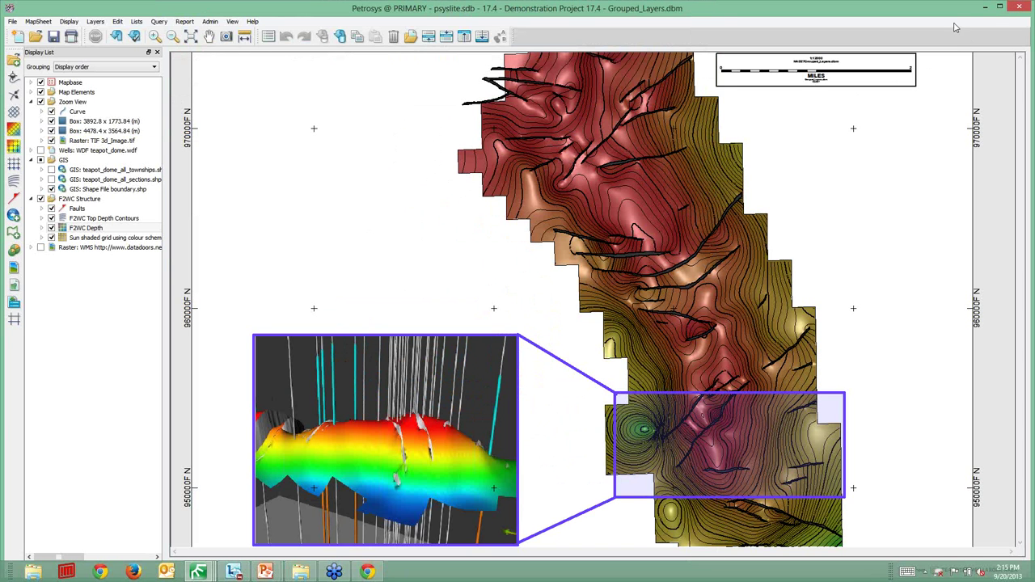